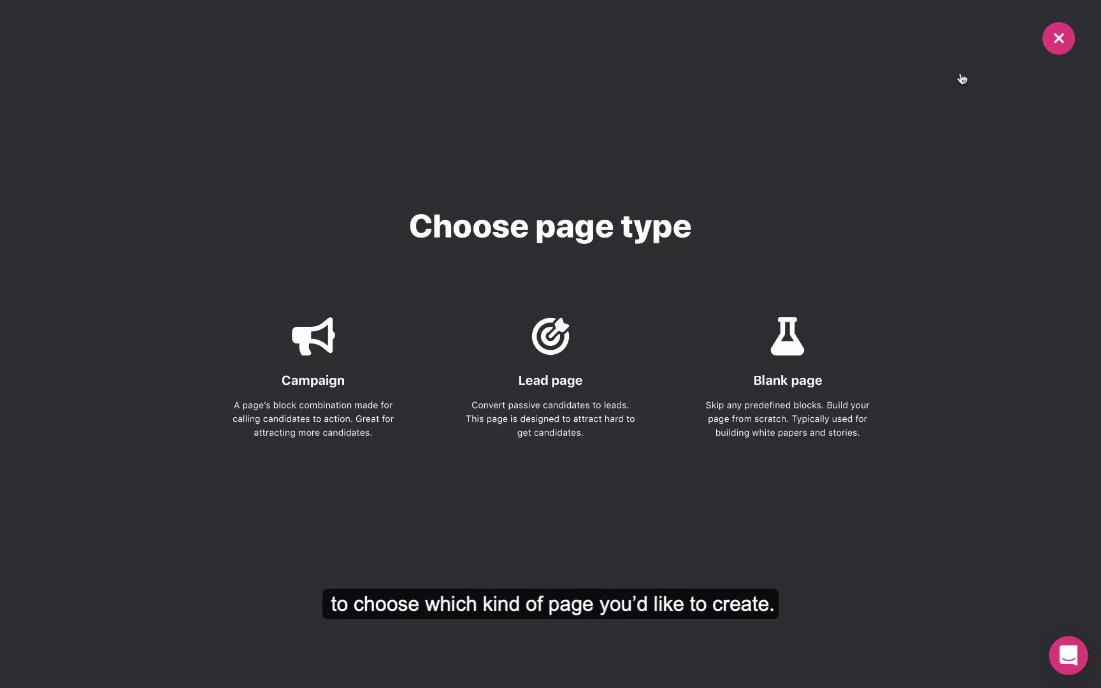
# Create a campaign page named "Internship Opportunities" that is shown in the site navigation.
pyautogui.moveTo(315, 352)
pyautogui.moveTo(531, 363)
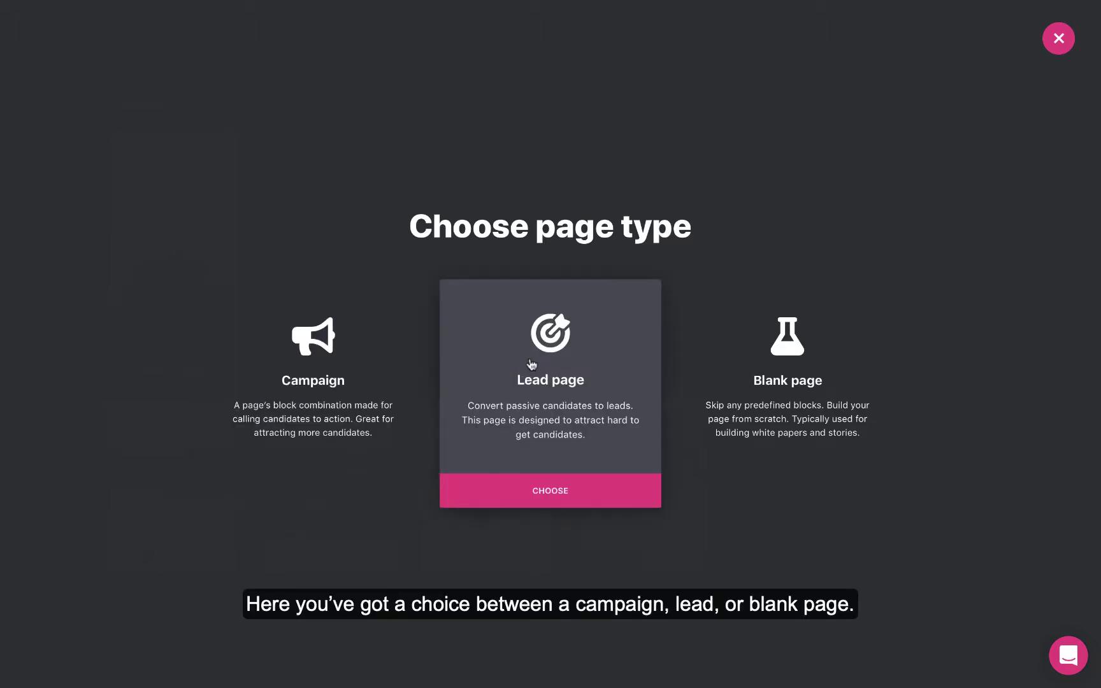
pyautogui.moveTo(766, 364)
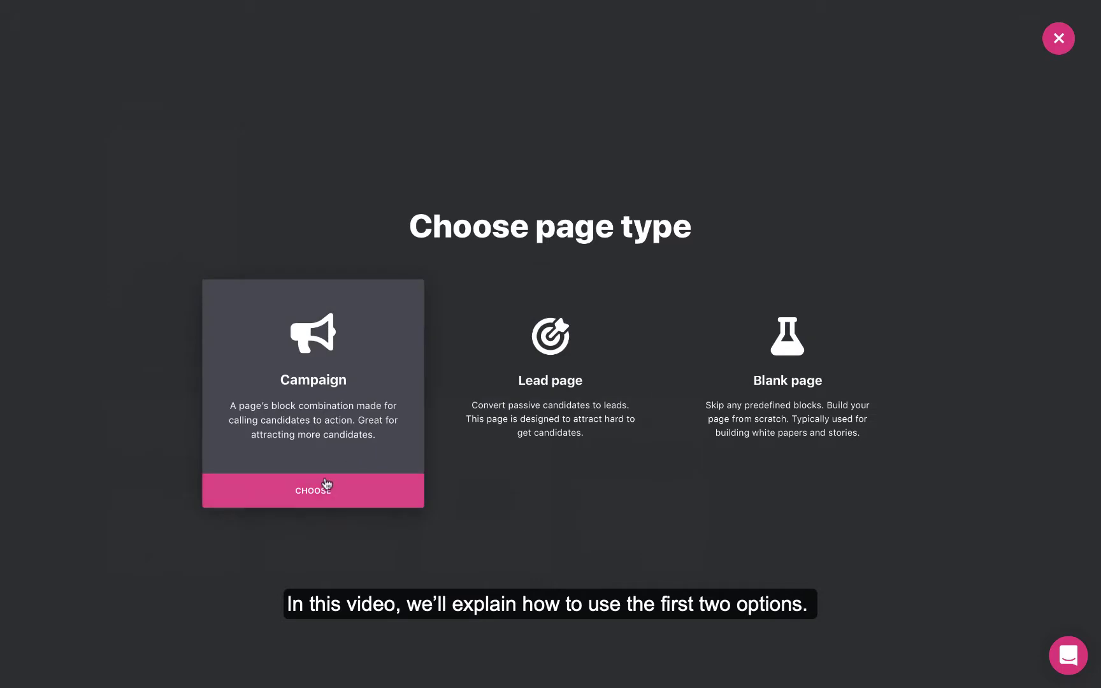
pyautogui.click(320, 490)
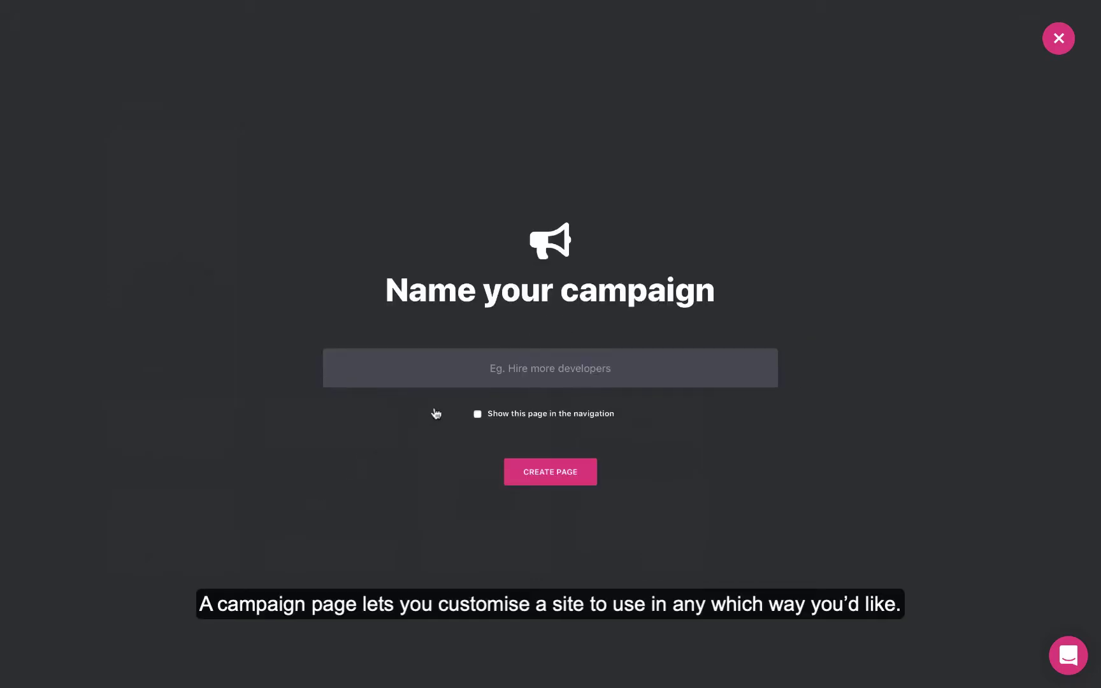
pyautogui.click(457, 376)
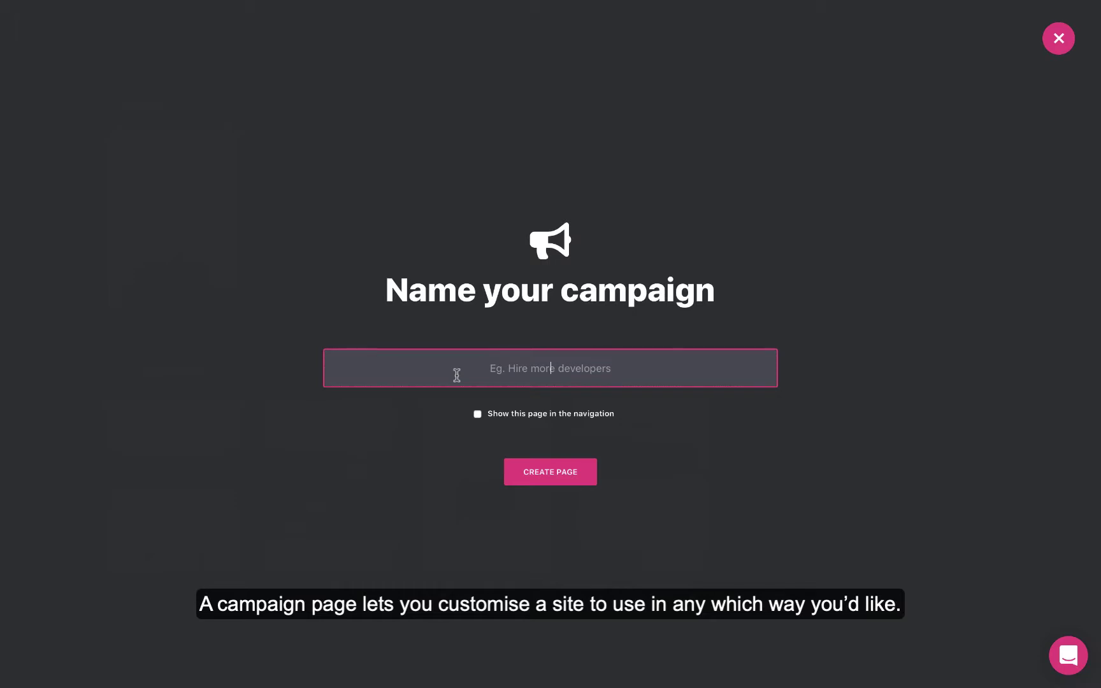
pyautogui.write('Inte')
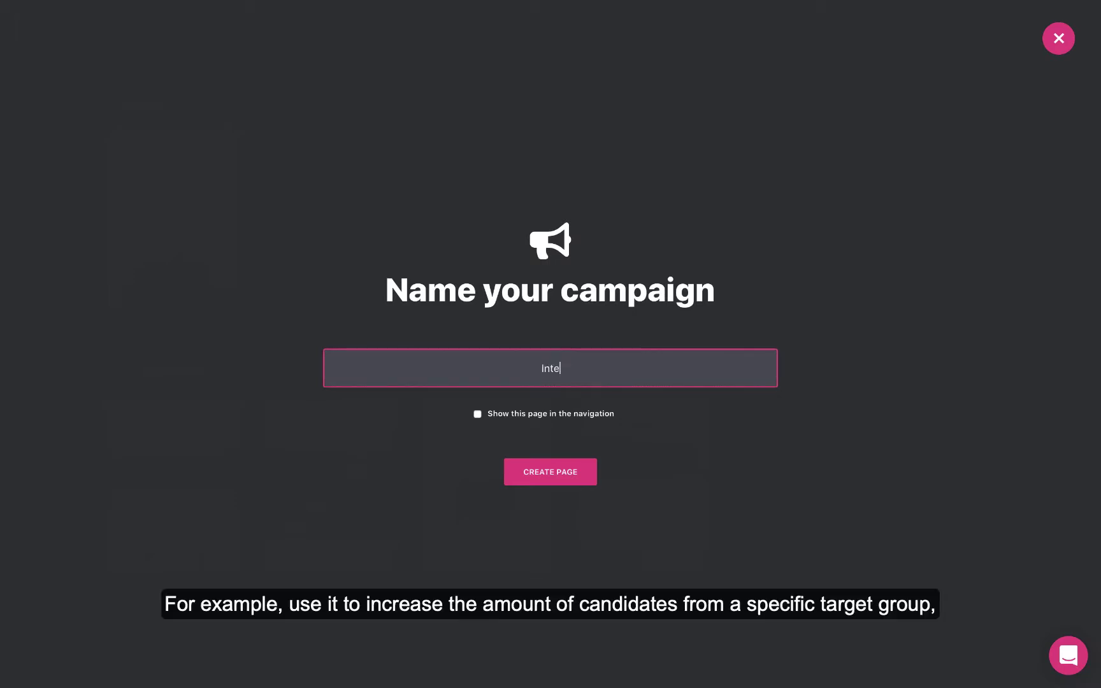
pyautogui.write('rnship Opportunities')
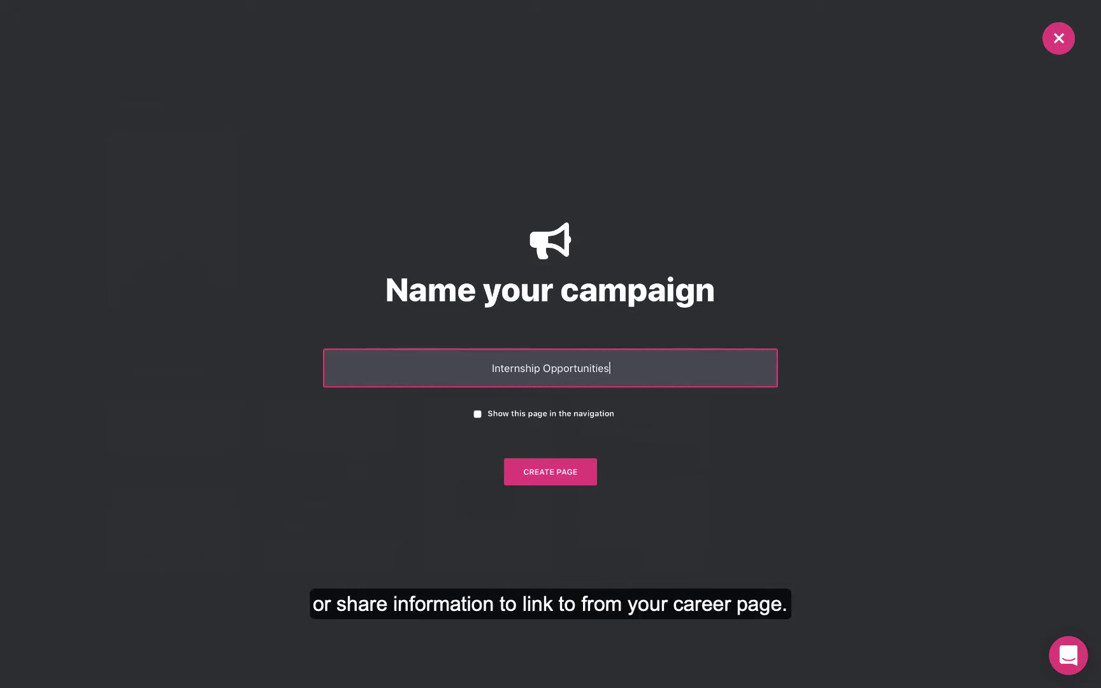
pyautogui.click(477, 415)
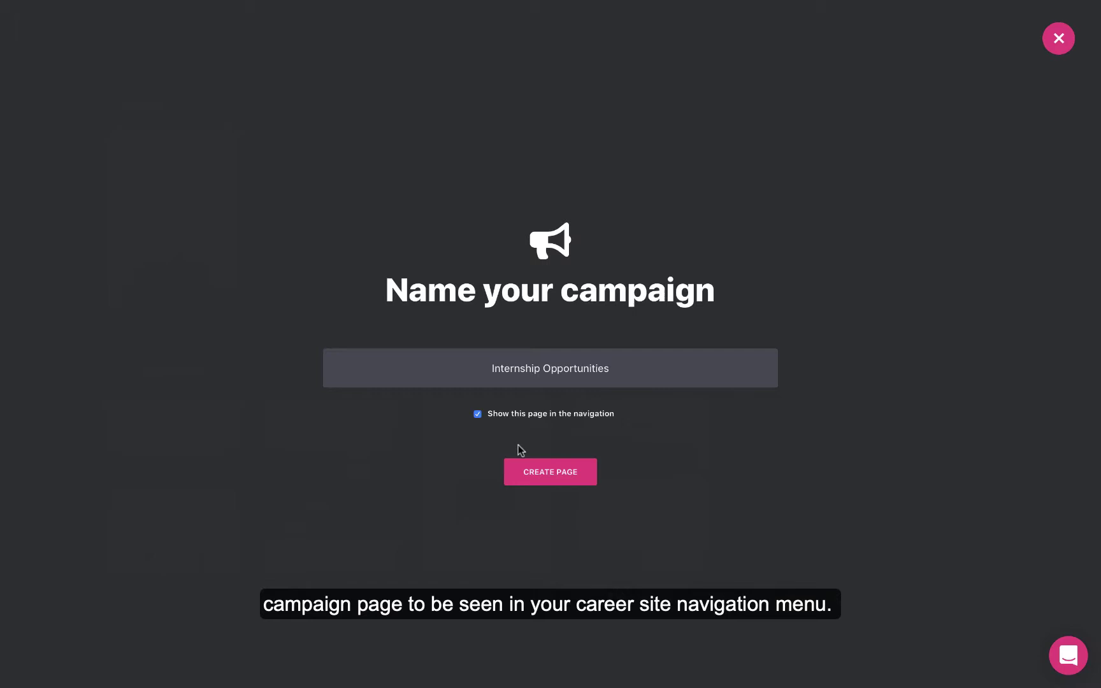
pyautogui.click(544, 475)
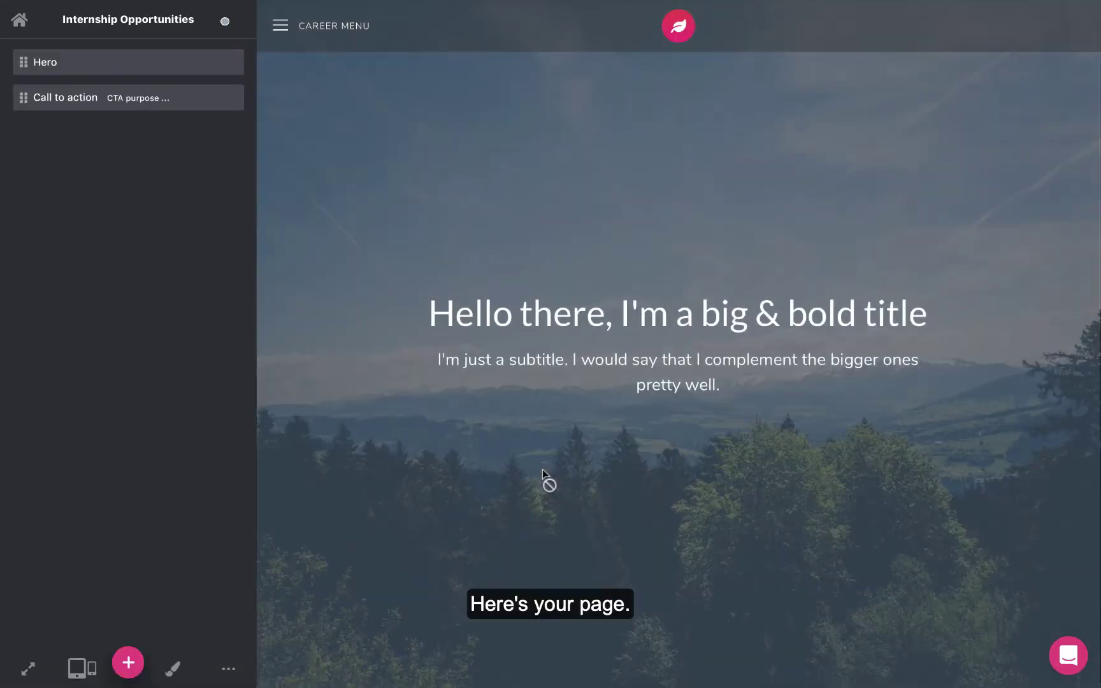
# Set the Hero block's title to "Make your summer count!" and its subheading to "Hiring summer interns now!".
pyautogui.click(123, 70)
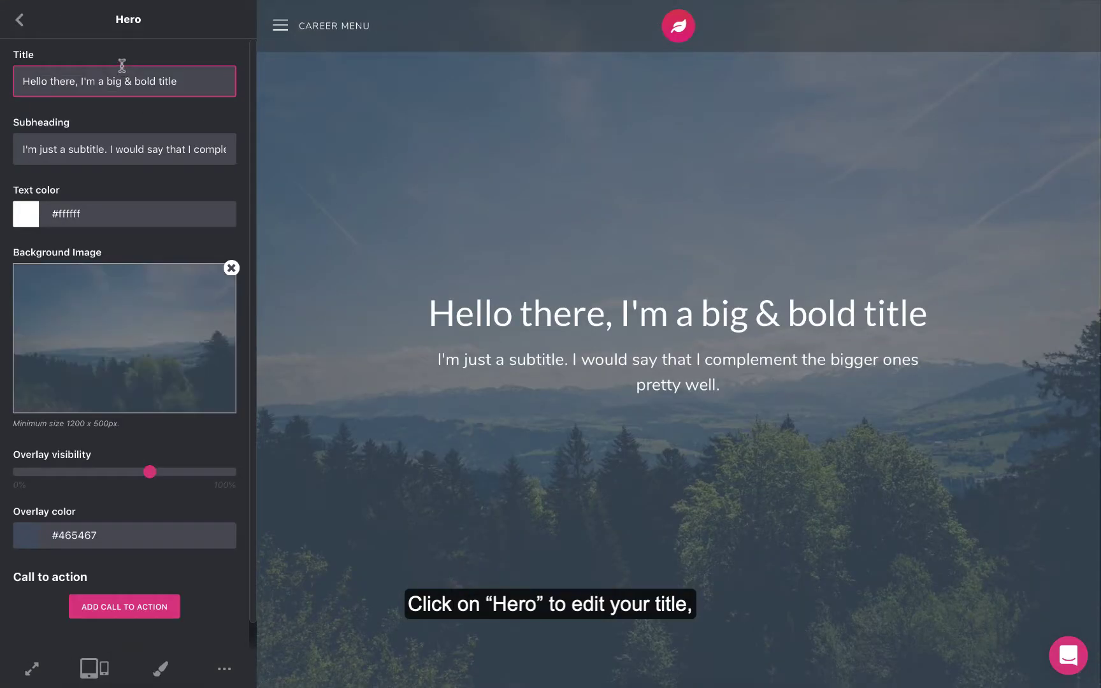
pyautogui.write('Make your summer count!')
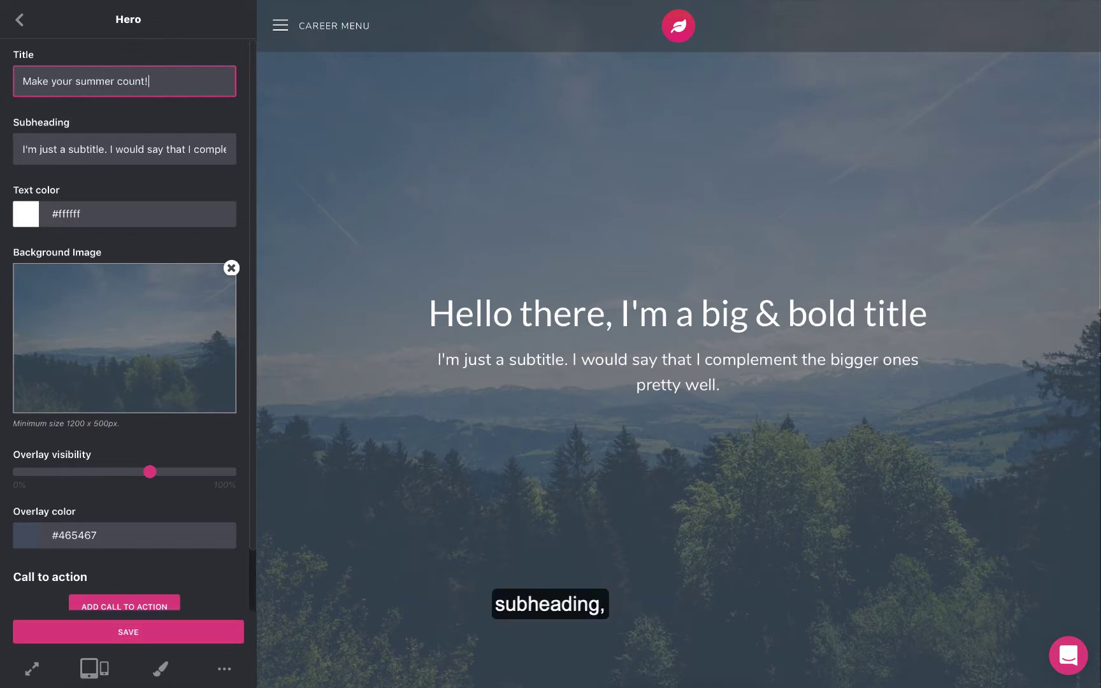
pyautogui.click(122, 141)
pyautogui.hotkey('ctrl', 'a')
pyautogui.write('Hiring summer interns now!')
# Replace the Hero background image with the Ferris wheel picture found by searching the free photos for "summer".
pyautogui.scroll(-1, 131, 319)
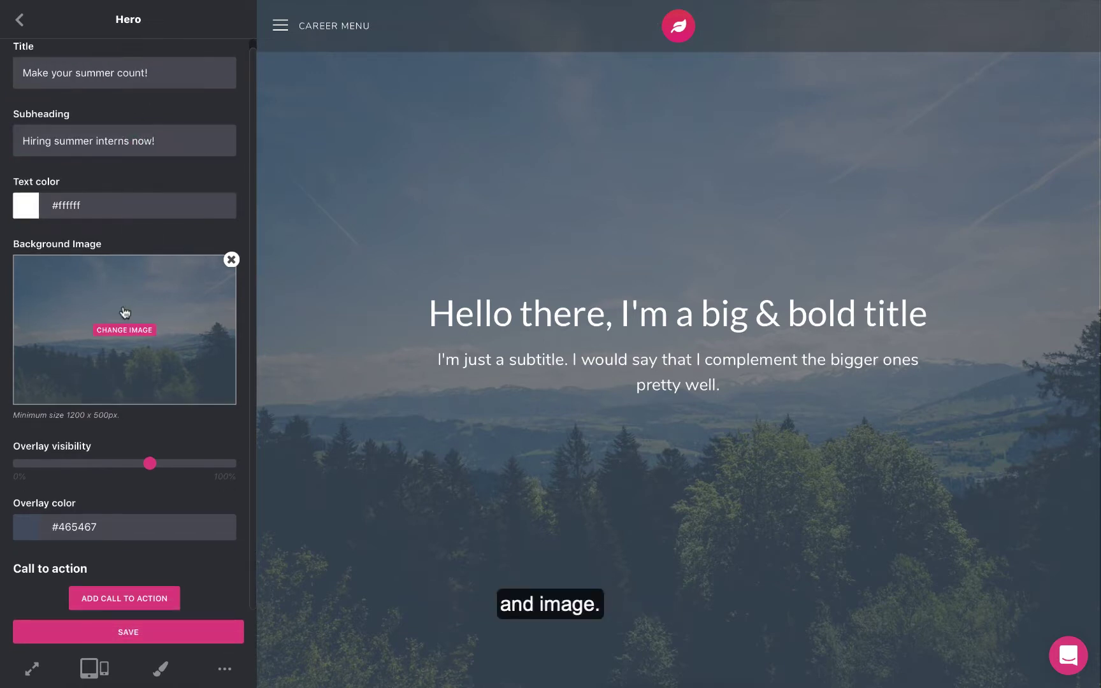
pyautogui.click(128, 337)
pyautogui.click(592, 74)
pyautogui.click(105, 130)
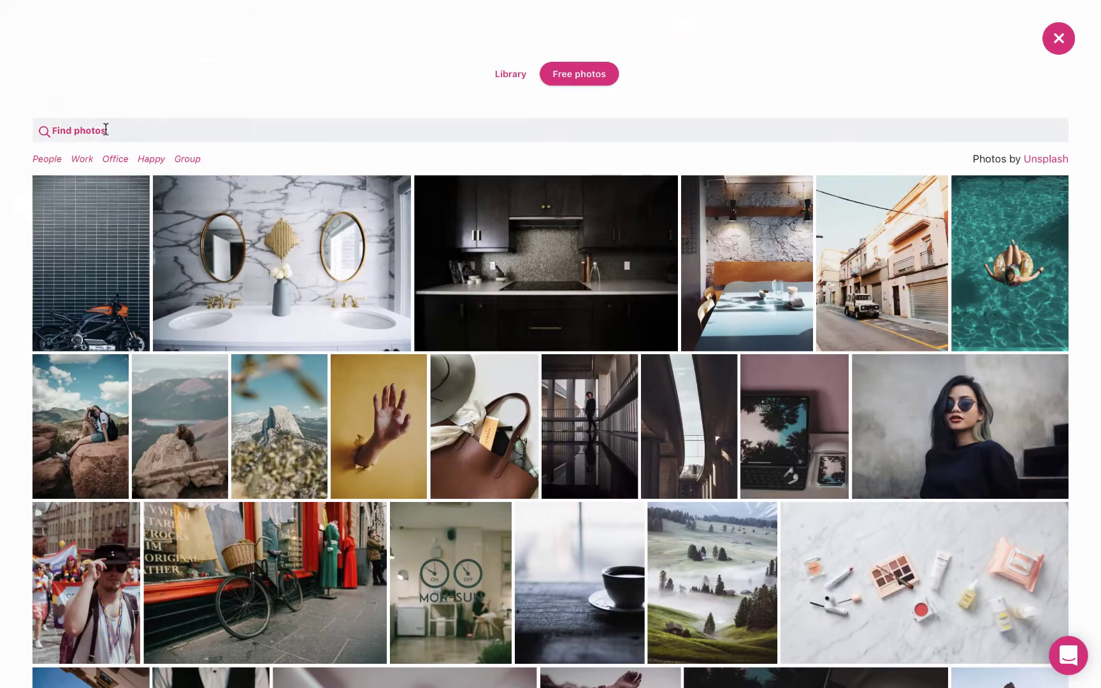
pyautogui.write('summer')
pyautogui.scroll(-3, 145, 182)
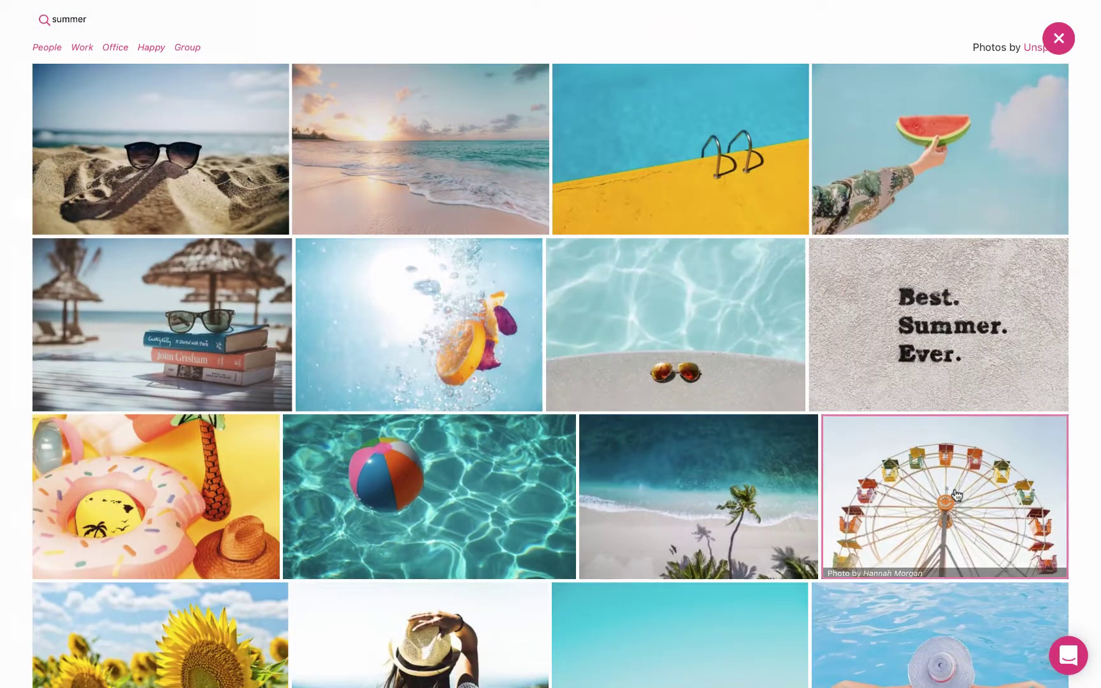
pyautogui.click(955, 495)
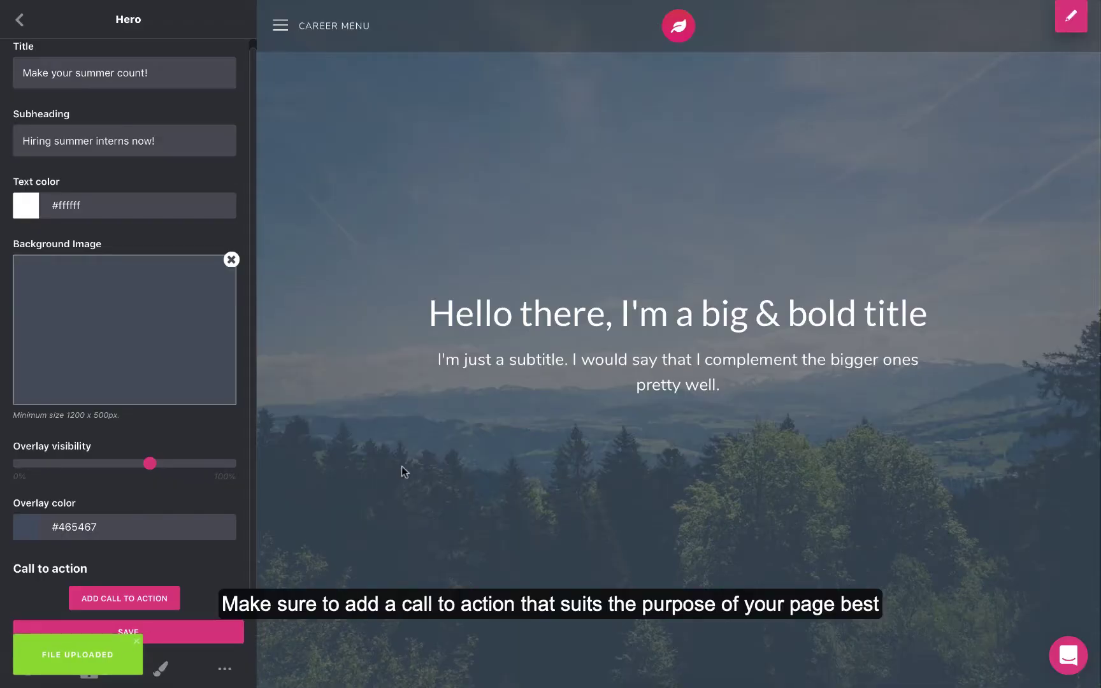
# Add a Hero call to action with button text "Connect with us to learn more!" that opens in a new window, and save the block.
pyautogui.click(125, 598)
pyautogui.scroll(-4, 136, 593)
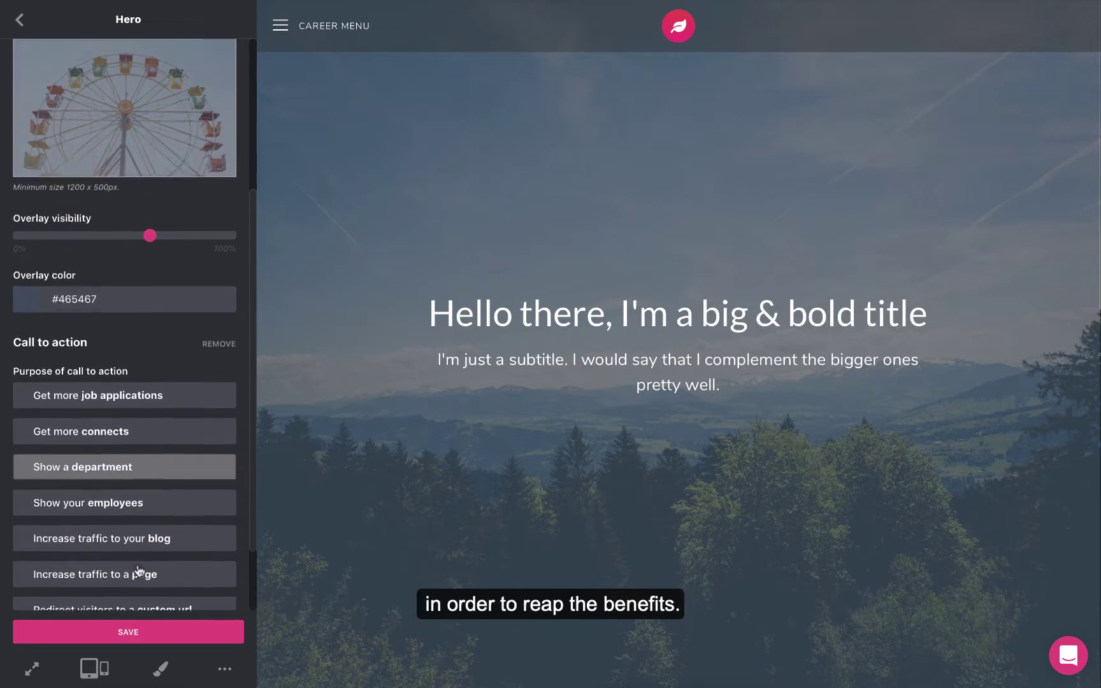
pyautogui.click(162, 394)
pyautogui.write('Connect')
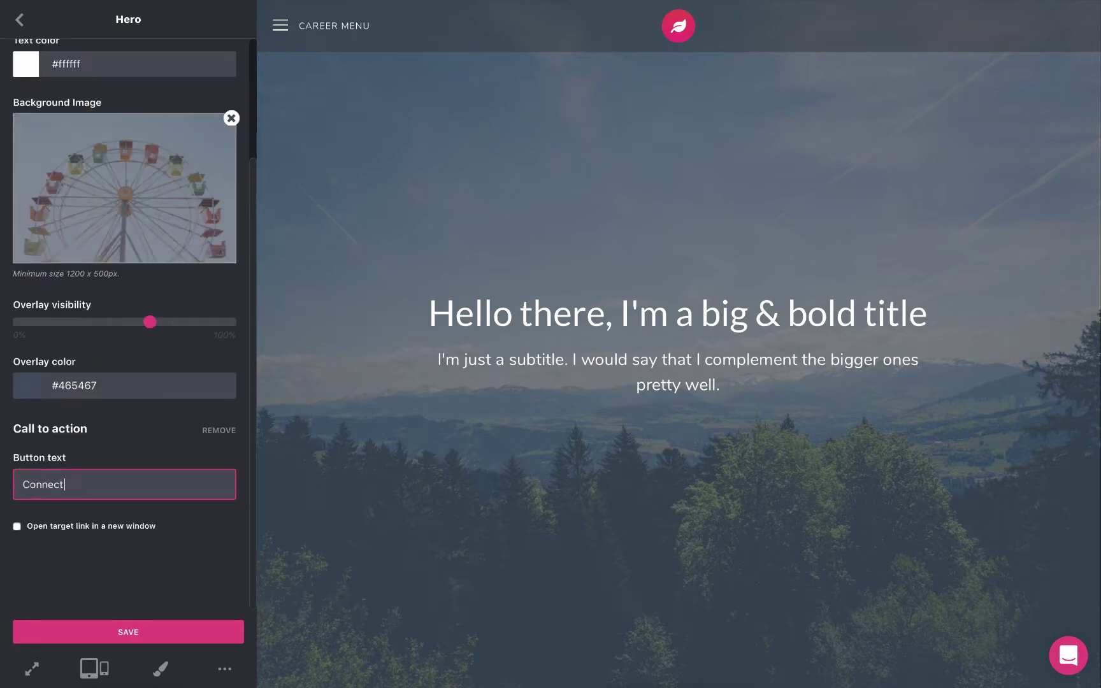
pyautogui.write(' with us to learn more!')
pyautogui.click(16, 526)
pyautogui.click(139, 632)
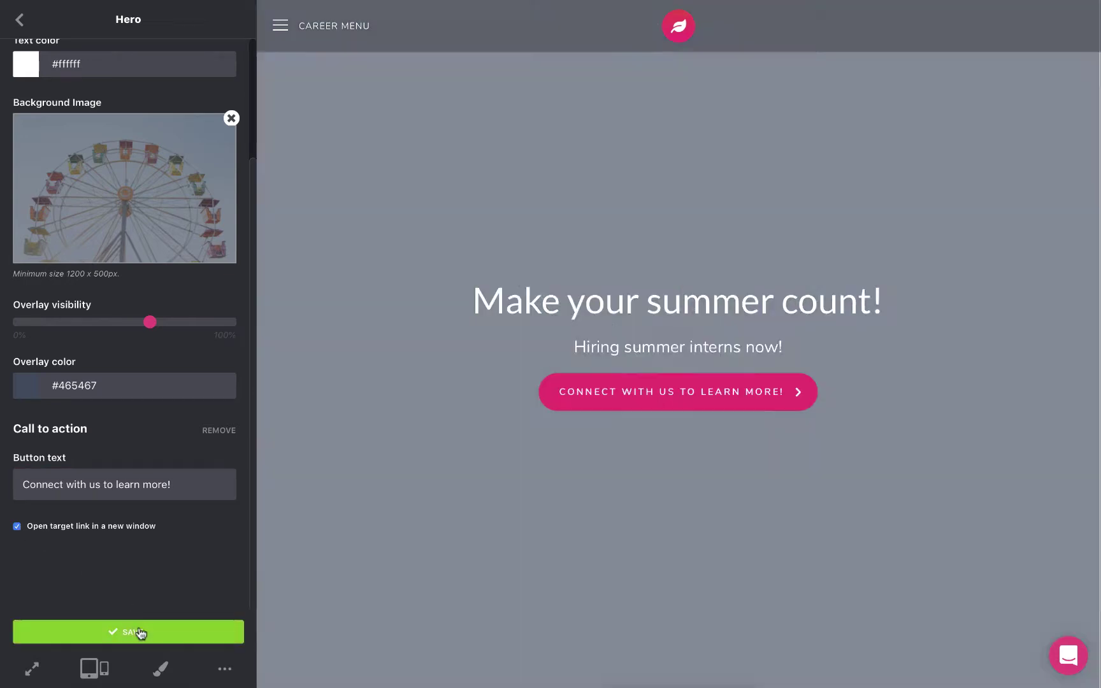
pyautogui.scroll(5, 147, 552)
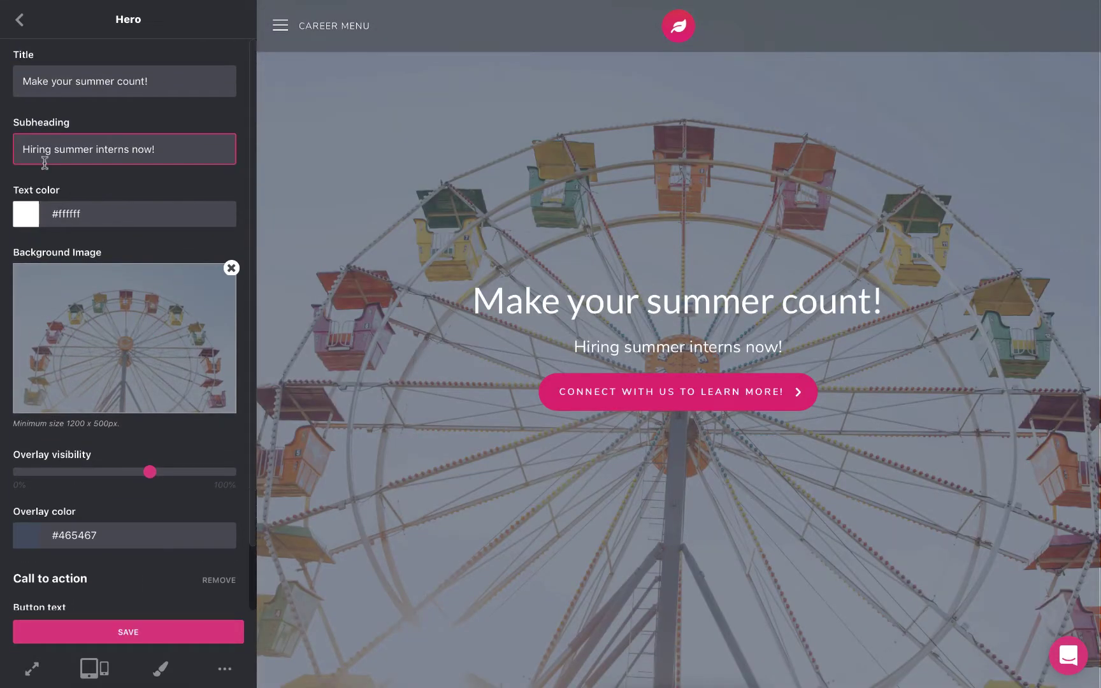
pyautogui.click(21, 20)
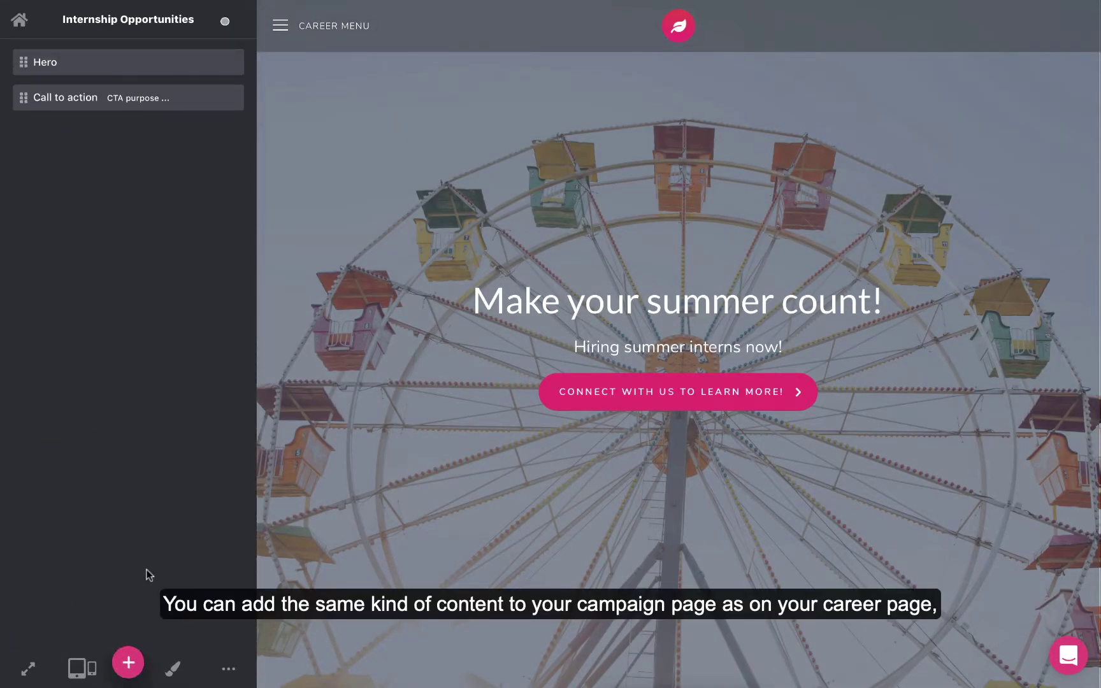
# Add an FAQ block titled "Want a few more details?" with the question "What does a summer internship entail at Startup?" and save it.
pyautogui.click(128, 662)
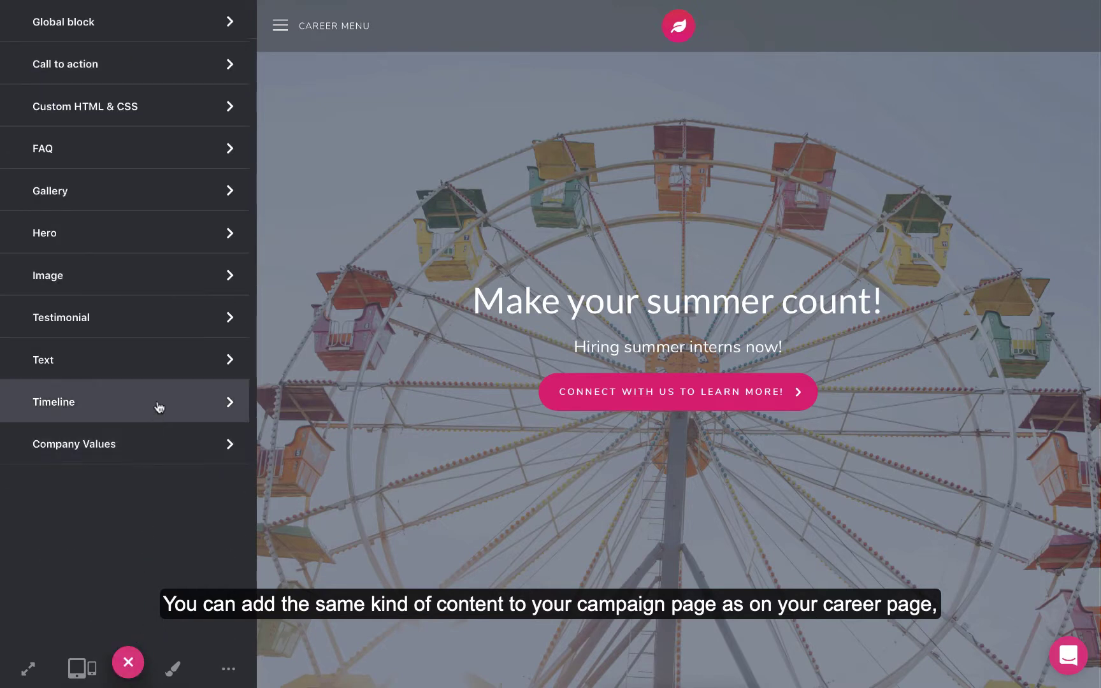
pyautogui.click(184, 158)
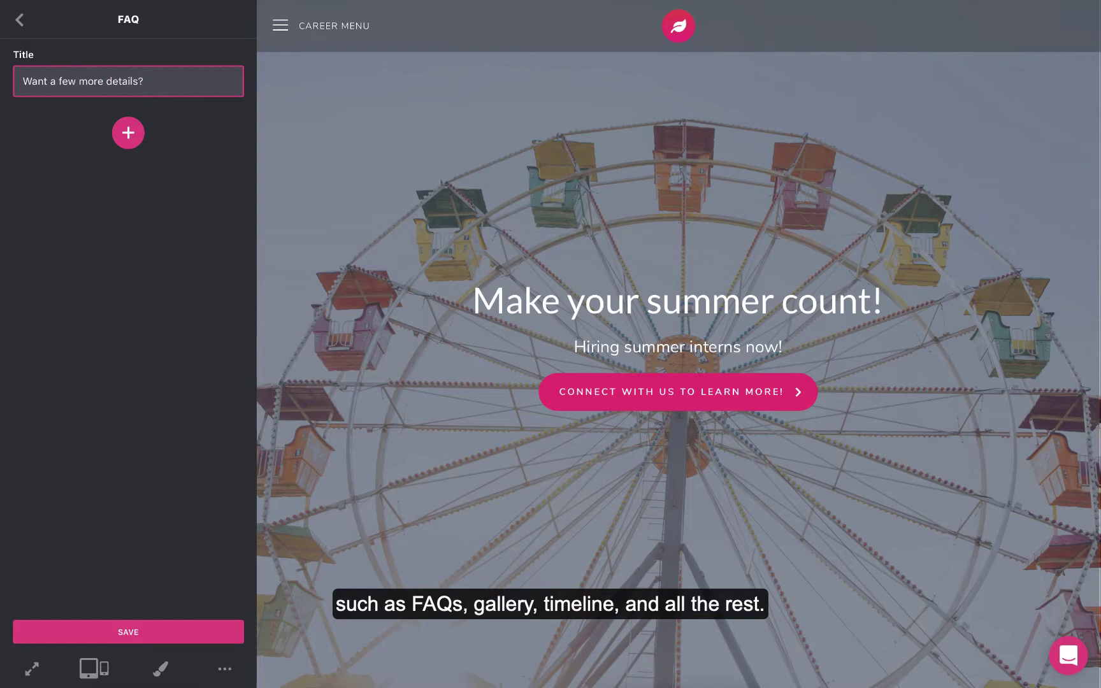
pyautogui.click(128, 132)
pyautogui.write('What does a summer inter')
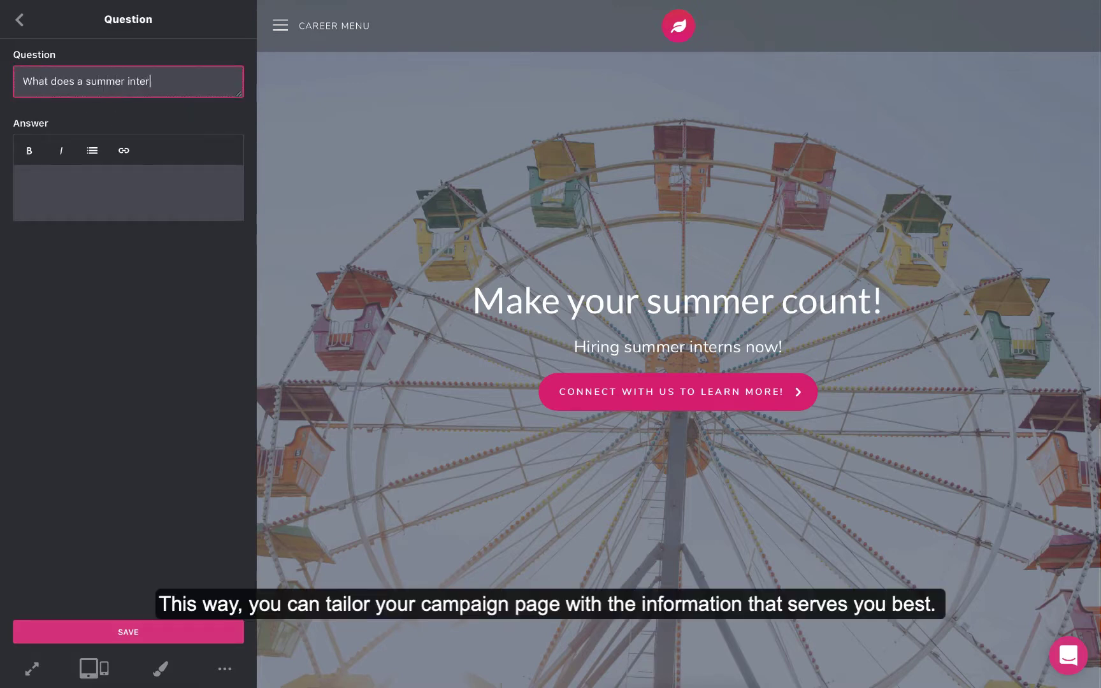
pyautogui.write('nship entail at Startup?')
pyautogui.press('Tab')
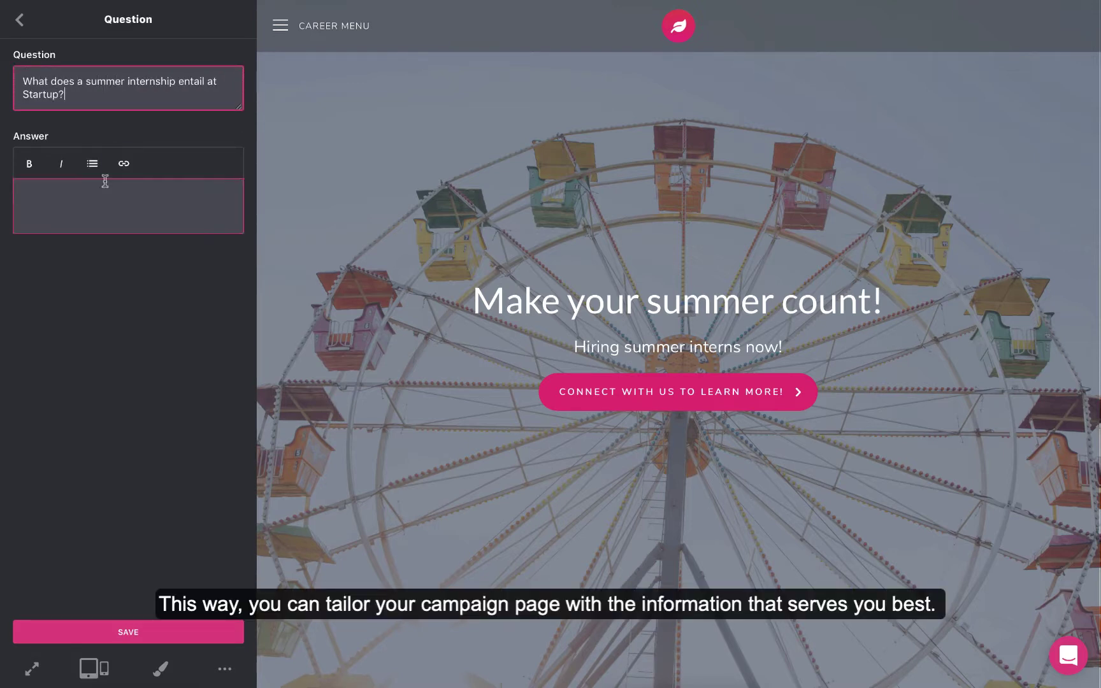
pyautogui.click(139, 631)
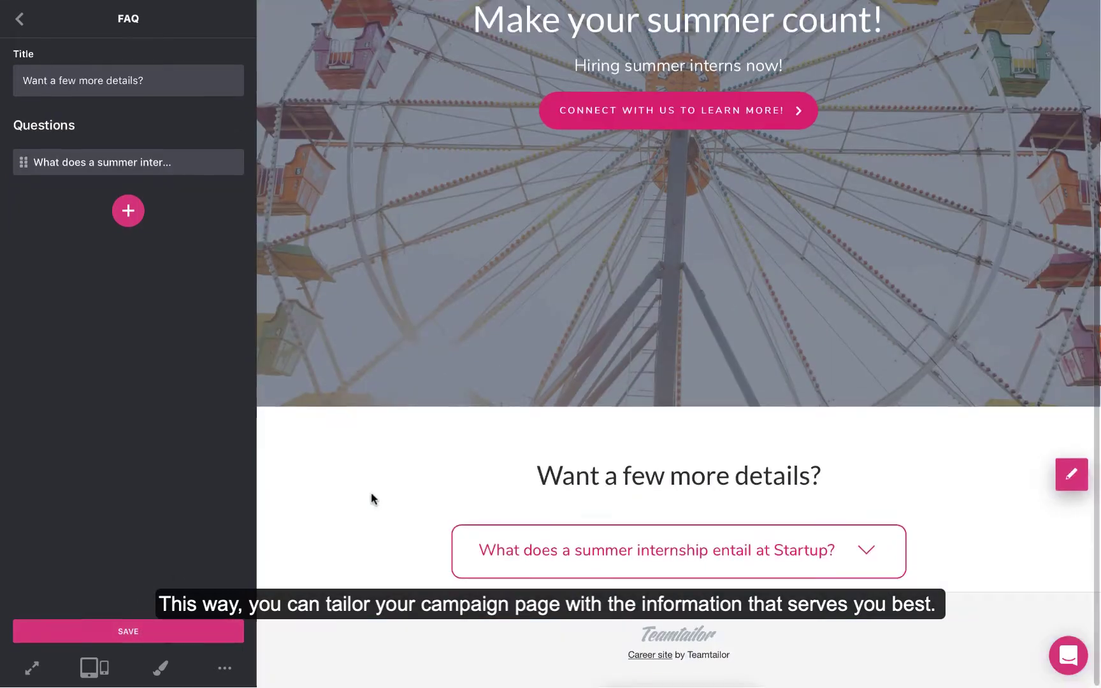
pyautogui.click(20, 21)
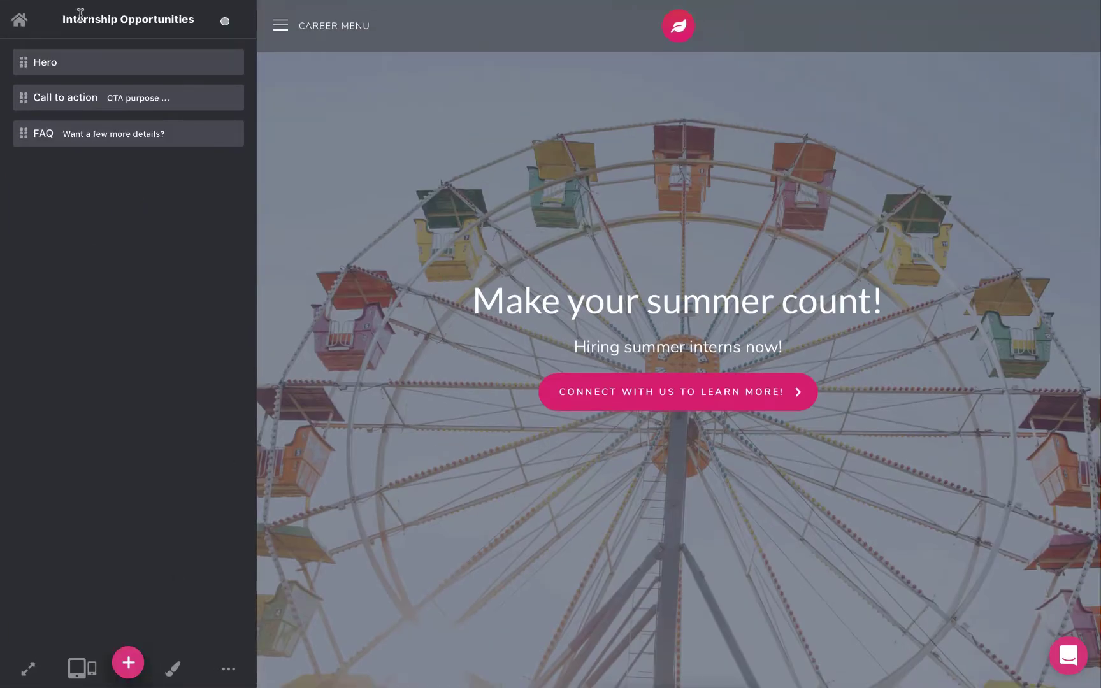
# Rename the Internship Opportunities campaign page to "Internships" in its general settings and save the settings.
pyautogui.click(19, 21)
pyautogui.scroll(-4, 899, 554)
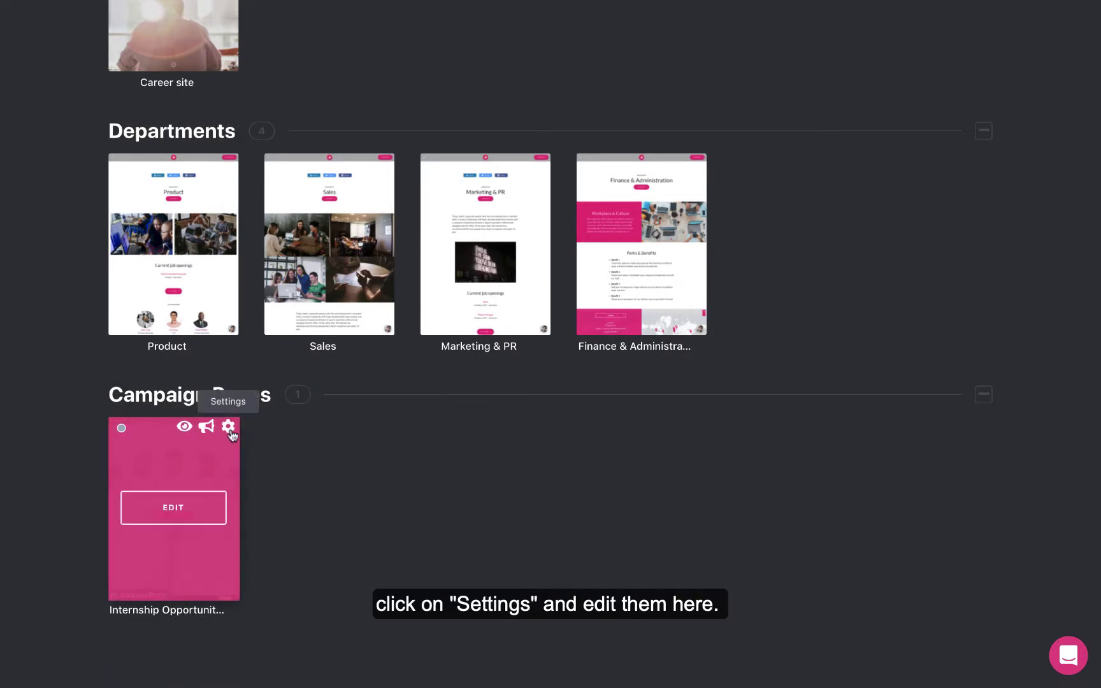
pyautogui.click(228, 427)
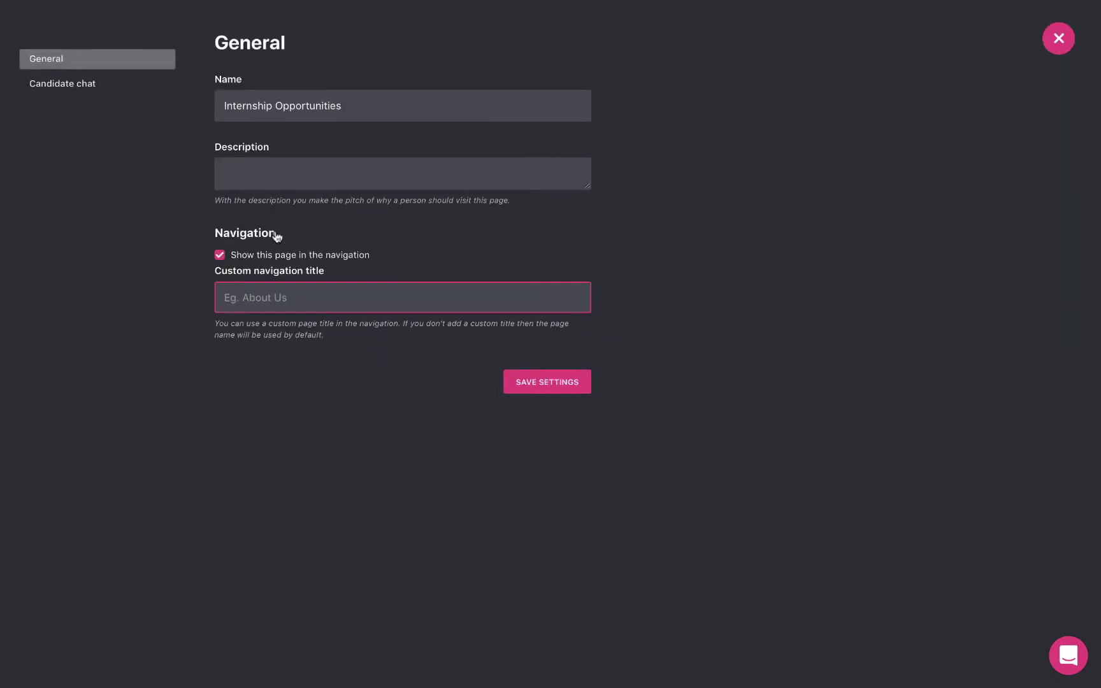
pyautogui.press('BackSpace')
pyautogui.press('BackSpace')
pyautogui.write('s')
pyautogui.click(543, 384)
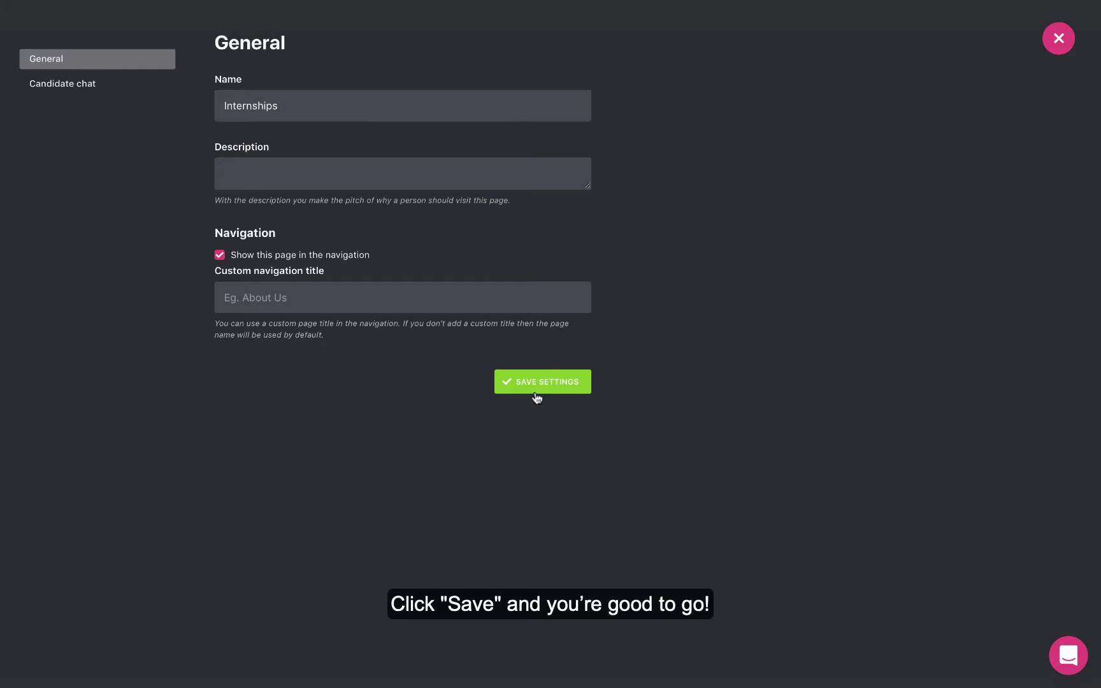
pyautogui.click(1057, 39)
# Add a Call to action block to the Career site with the purpose "Increase traffic to a page".
pyautogui.scroll(4, 575, 461)
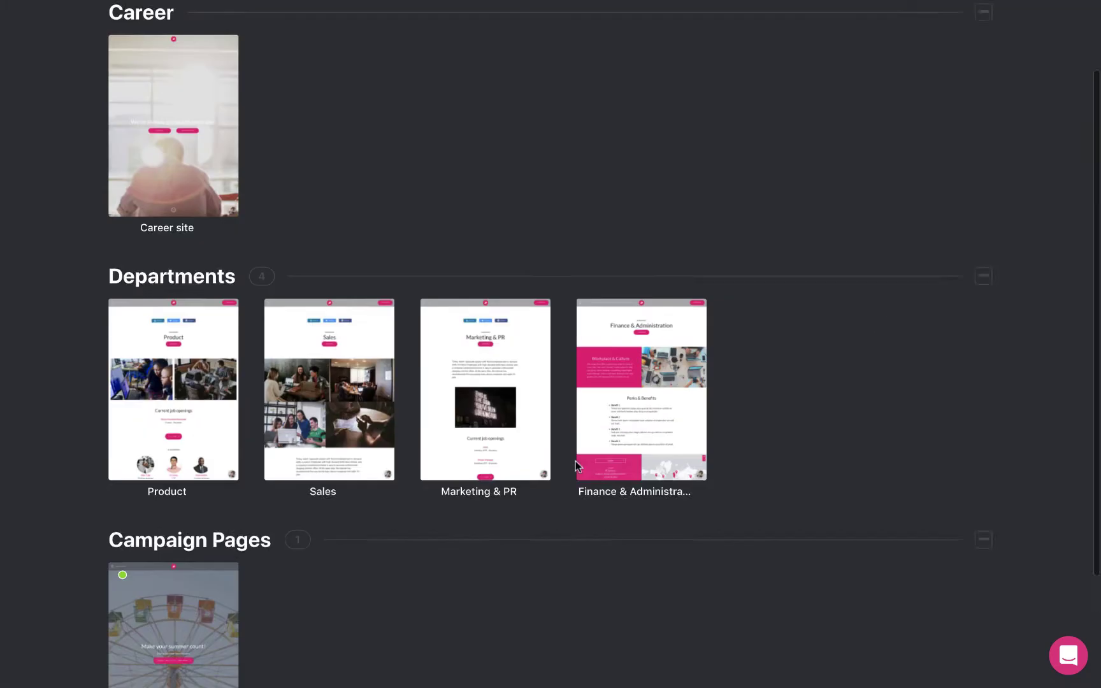
pyautogui.click(179, 179)
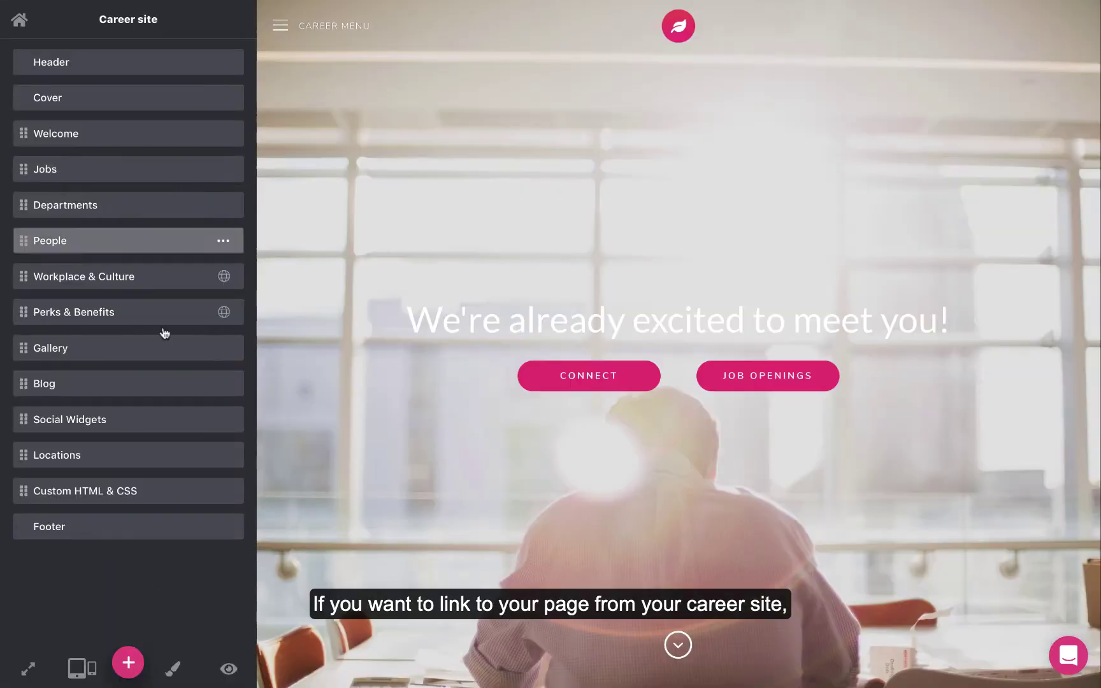
pyautogui.click(129, 664)
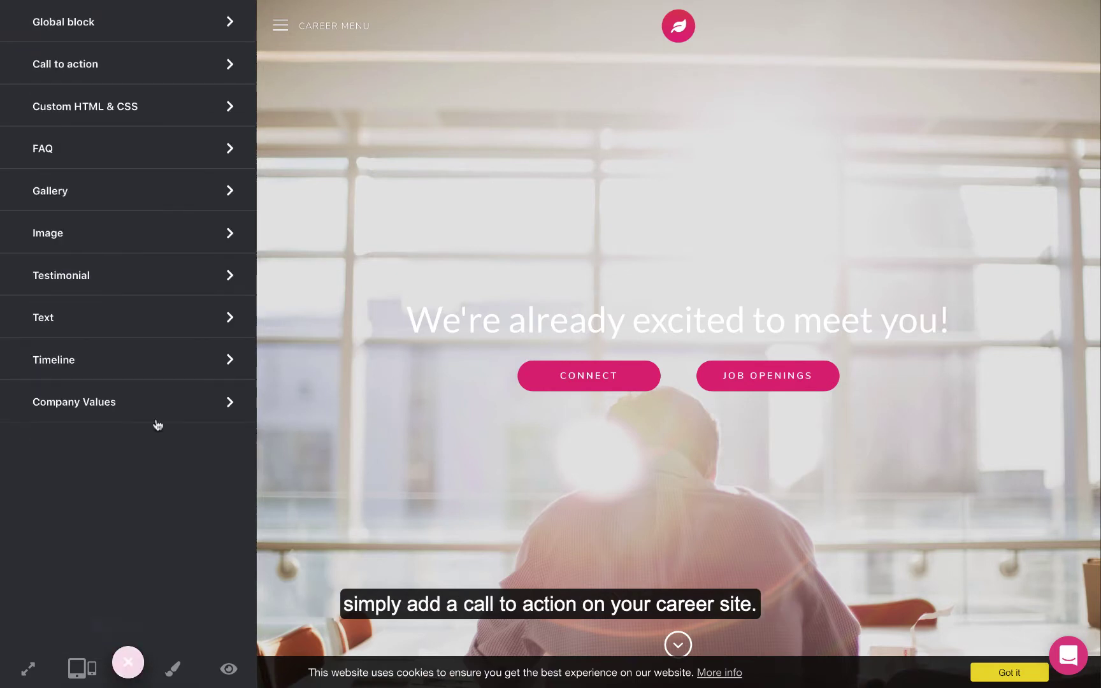
pyautogui.click(179, 71)
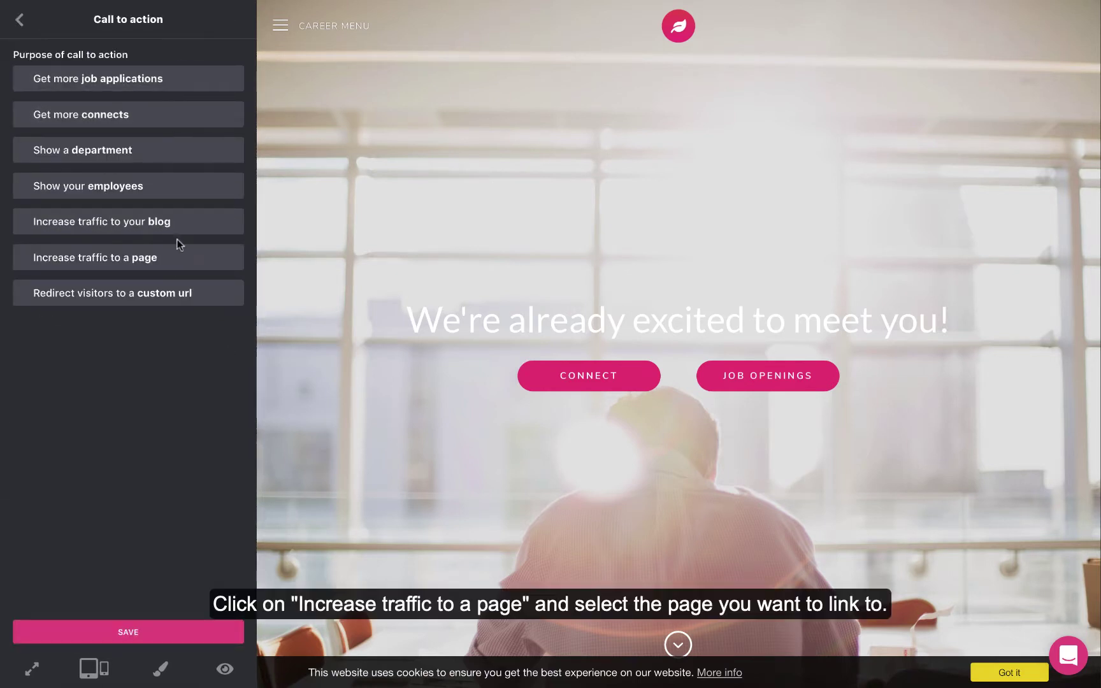
pyautogui.click(176, 257)
# Link the call to action to the Internships page with the button text "summer internships" and save it.
pyautogui.click(152, 89)
pyautogui.click(124, 147)
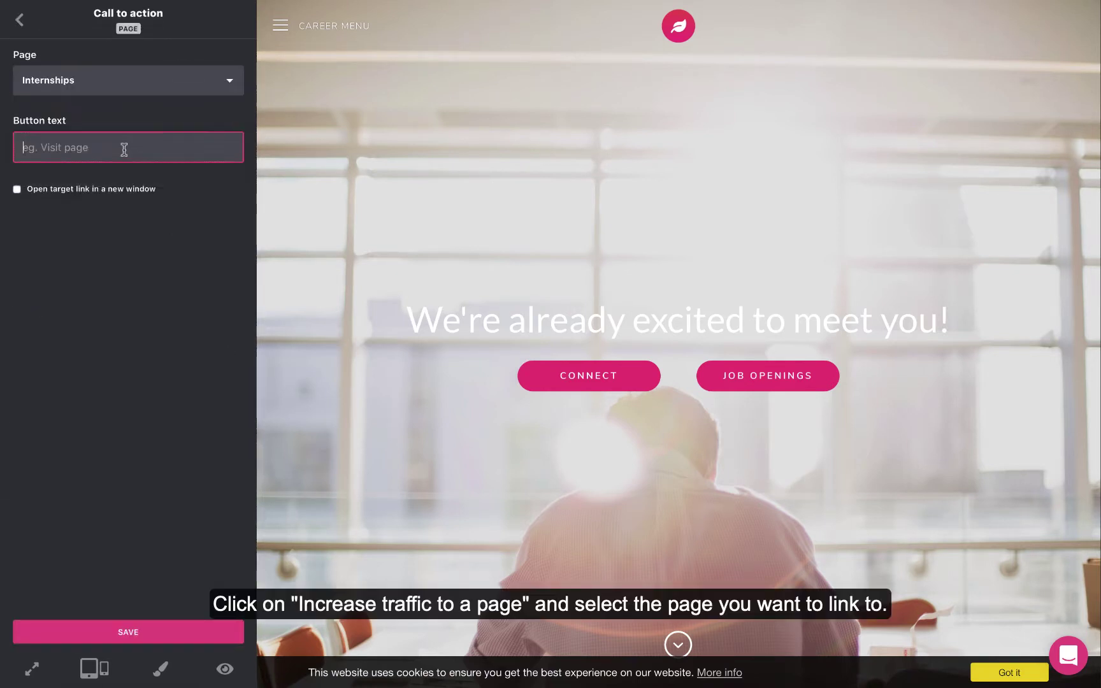
pyautogui.write('summer internships')
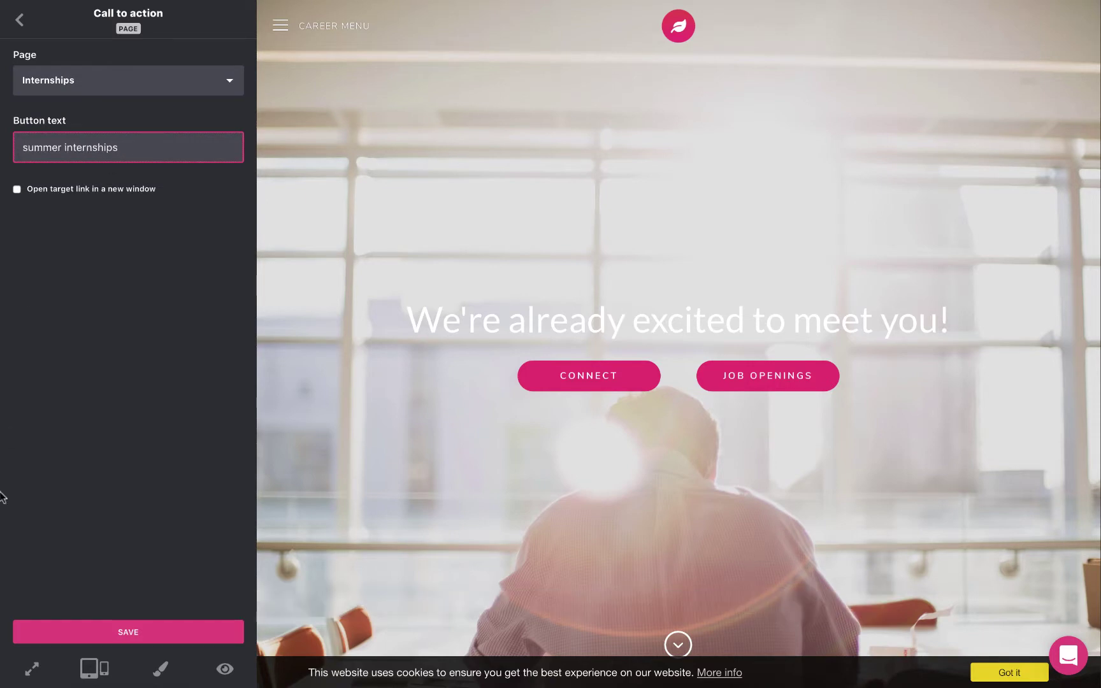
pyautogui.click(112, 630)
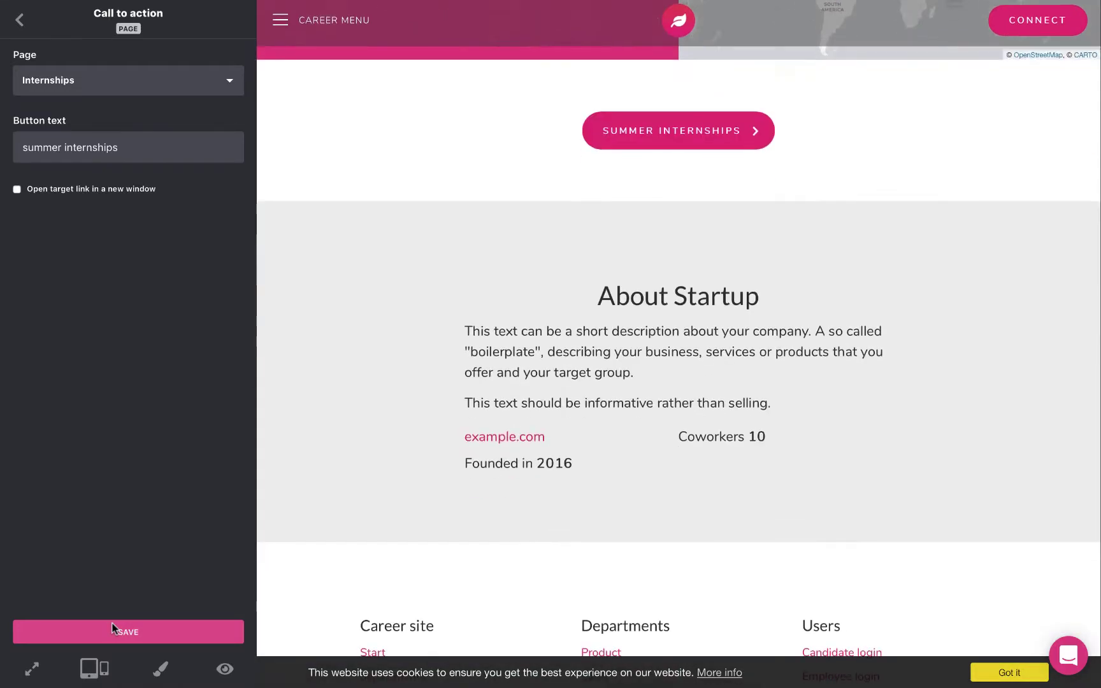
# Return to the content overview, open the live Internships campaign page and review its cover, FAQ and application sections.
pyautogui.click(20, 21)
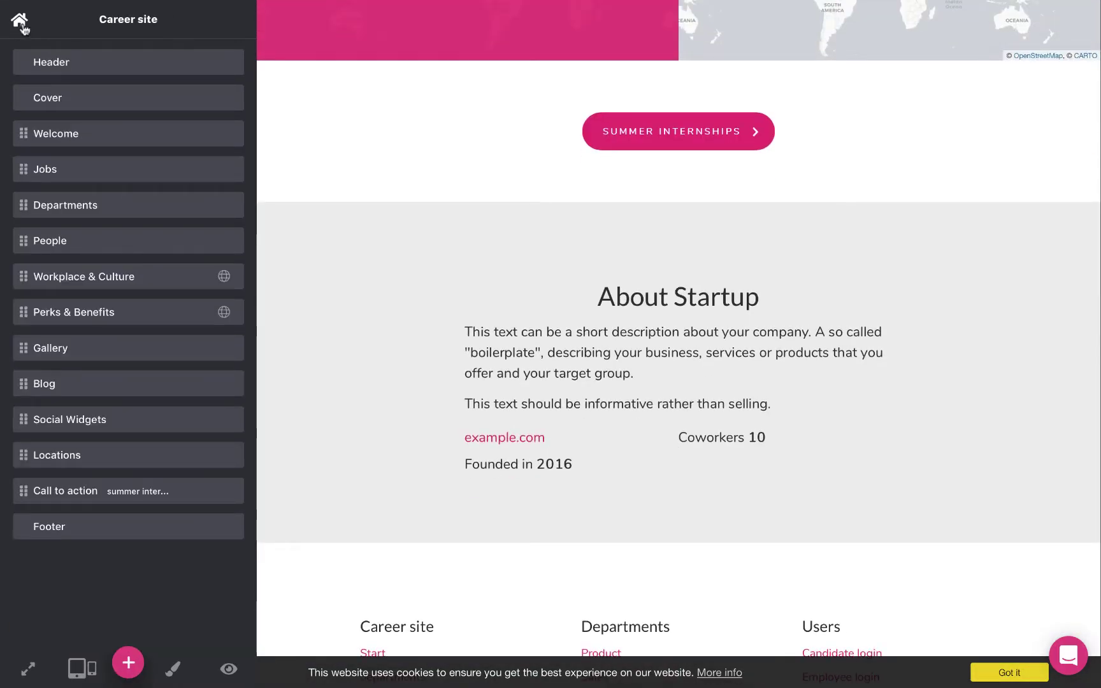
pyautogui.click(21, 23)
pyautogui.scroll(-3, 759, 252)
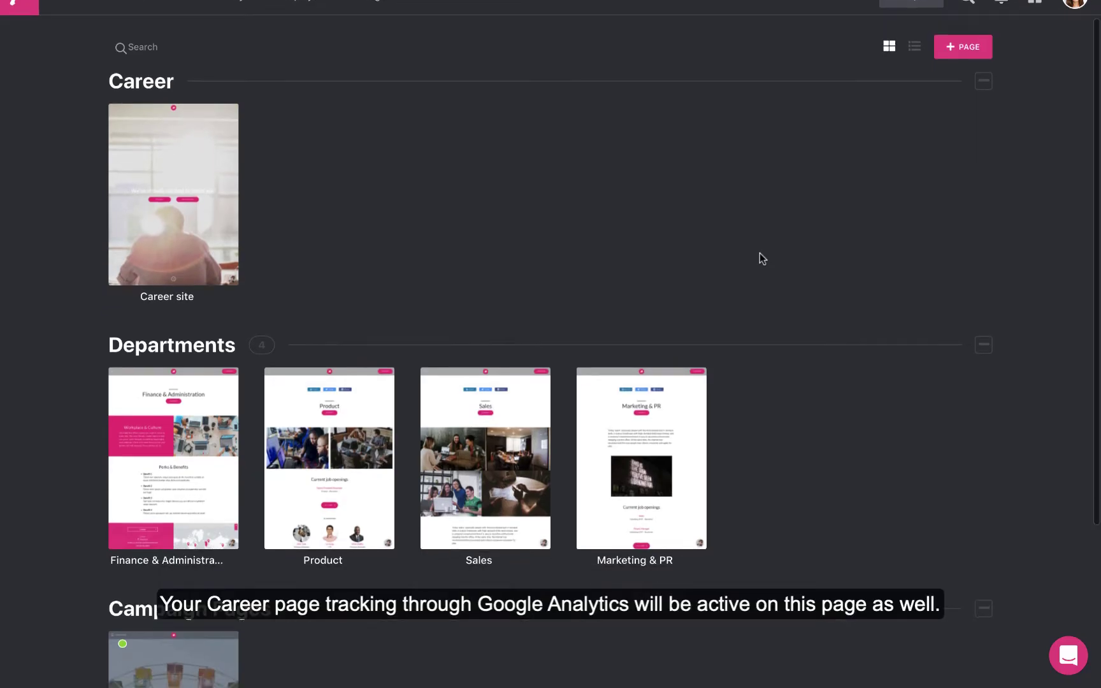
pyautogui.scroll(-2, 760, 255)
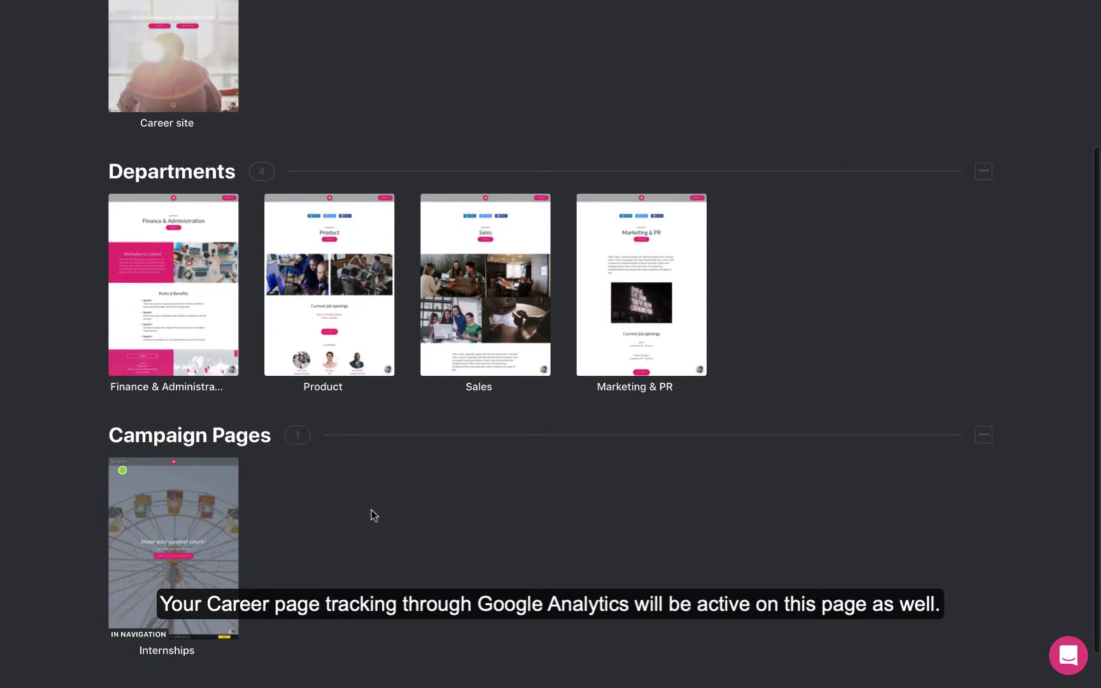
pyautogui.moveTo(213, 489)
pyautogui.click(181, 472)
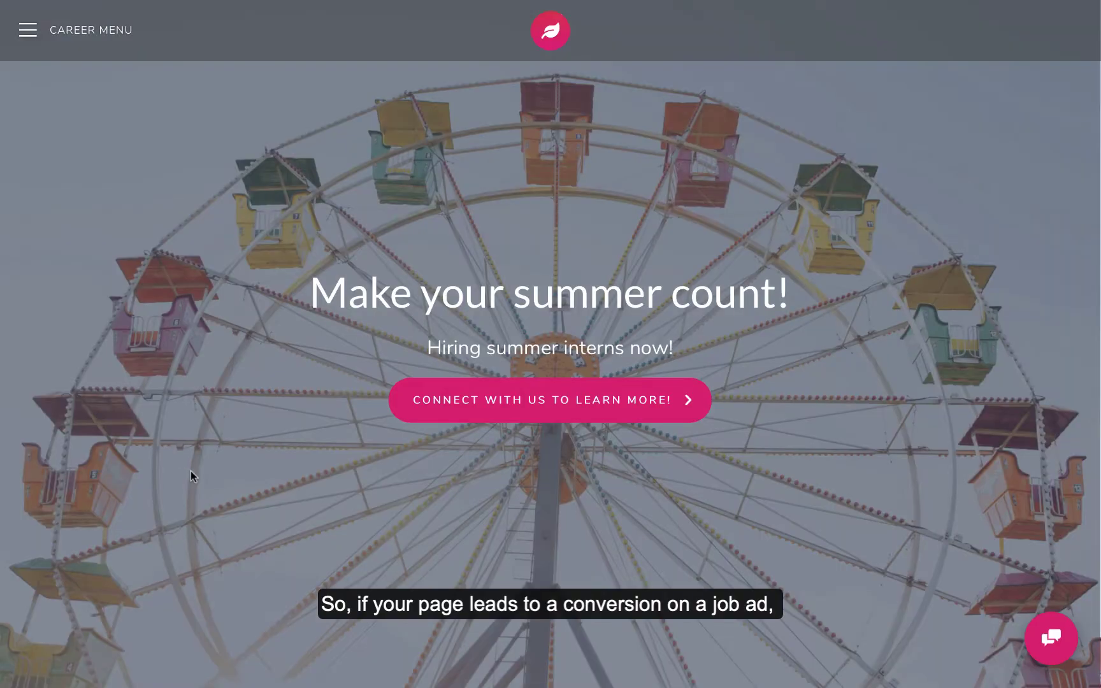
pyautogui.scroll(-5, 878, 582)
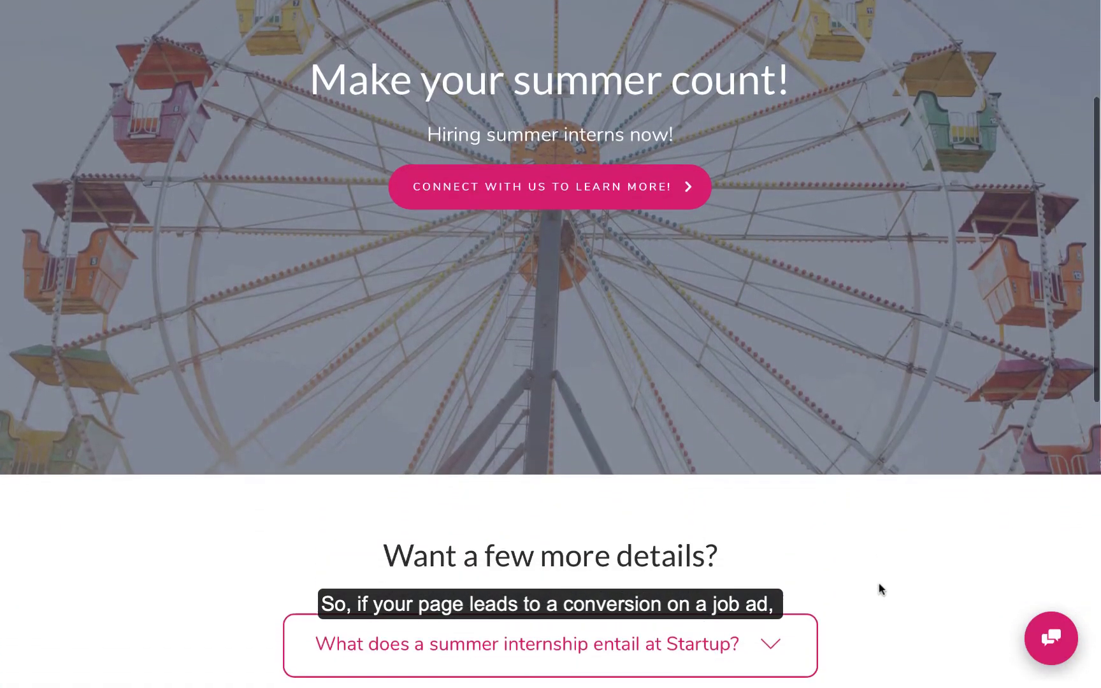
pyautogui.scroll(-6, 878, 583)
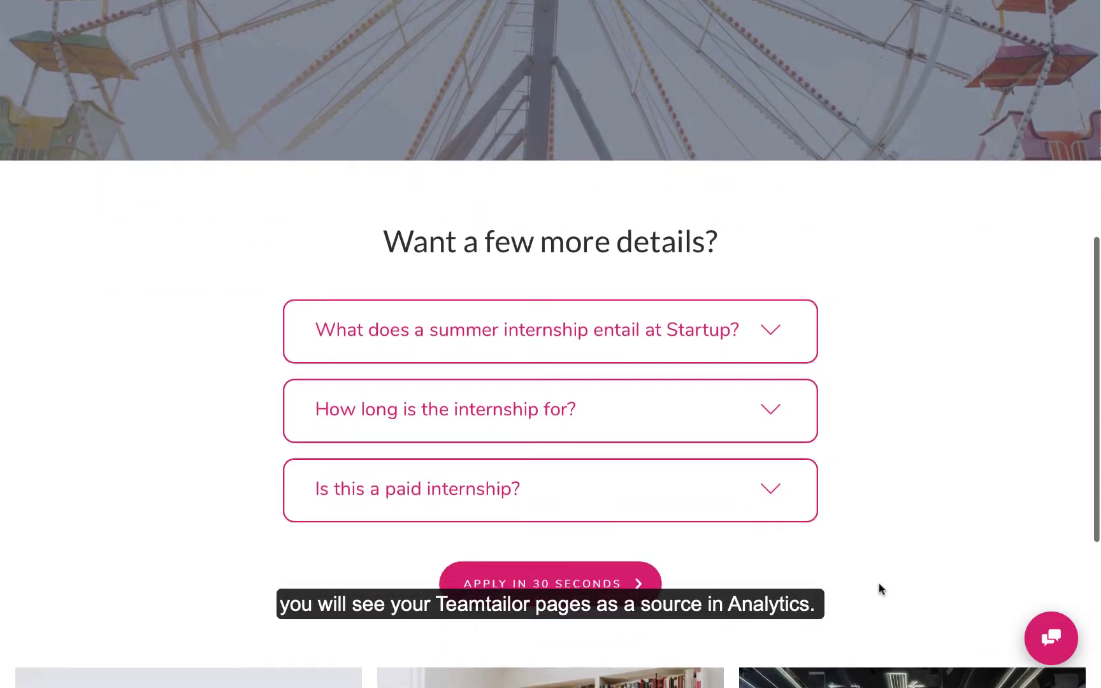
pyautogui.scroll(-2, 878, 582)
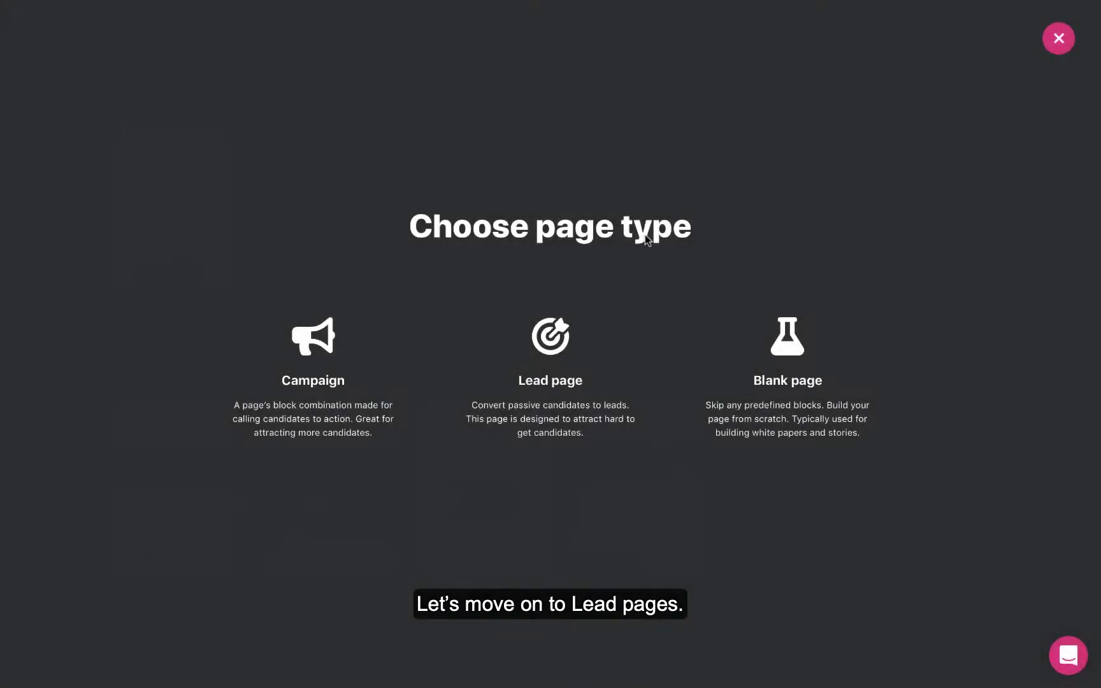
# Create a new lead page linked to the Chief Financial Officer job.
pyautogui.moveTo(601, 304)
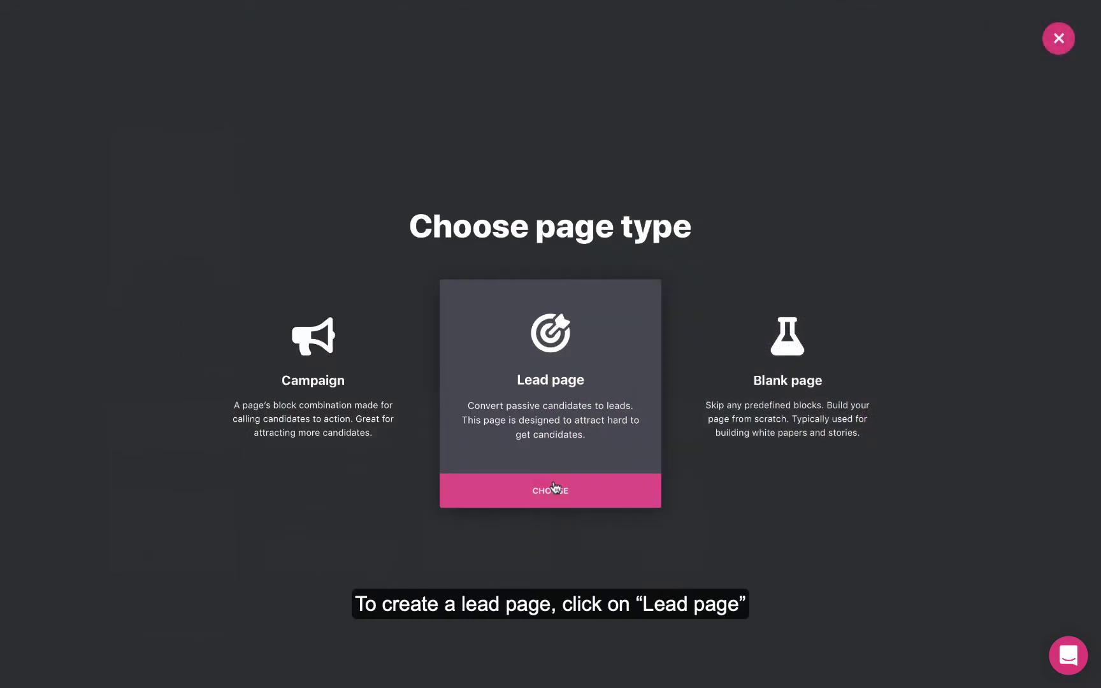
pyautogui.click(554, 487)
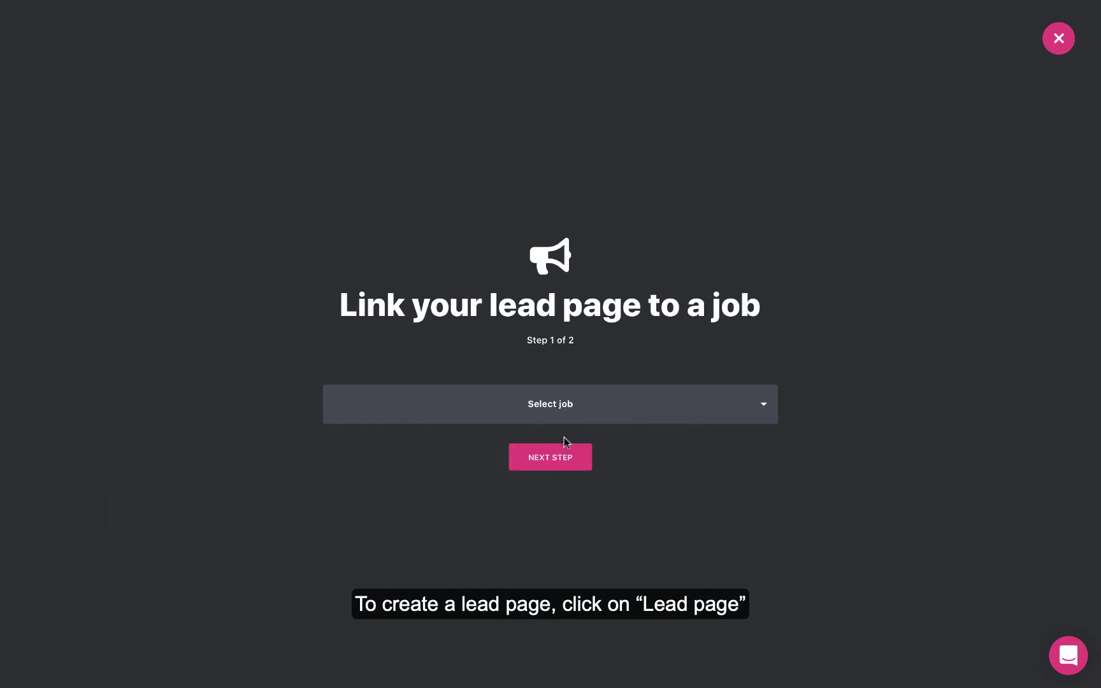
pyautogui.click(571, 414)
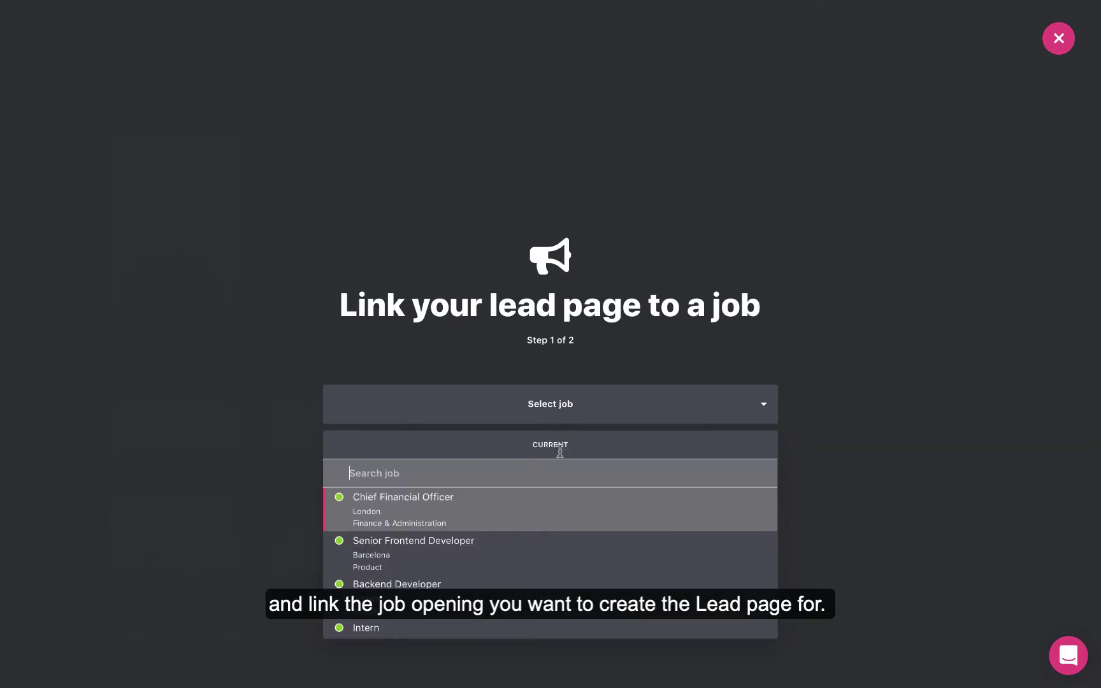
pyautogui.click(551, 513)
pyautogui.click(556, 459)
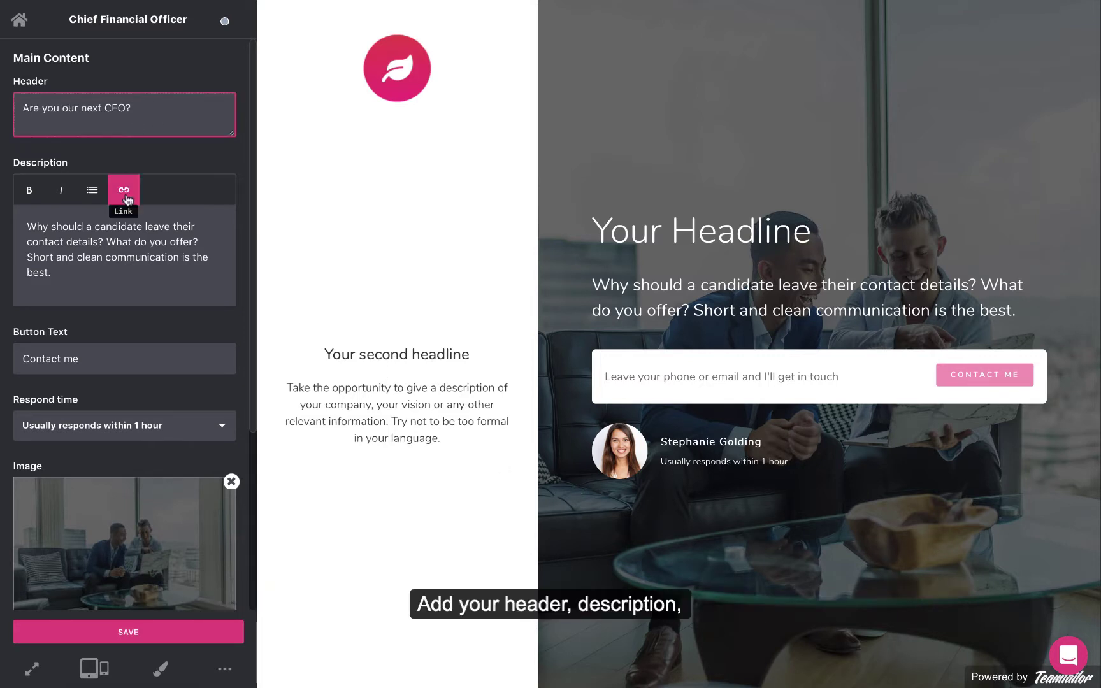
# Set the lead page's button text to "Contact me!" and its respond time to "Usually responds within 4 hours".
pyautogui.click(125, 240)
pyautogui.scroll(-2, 121, 255)
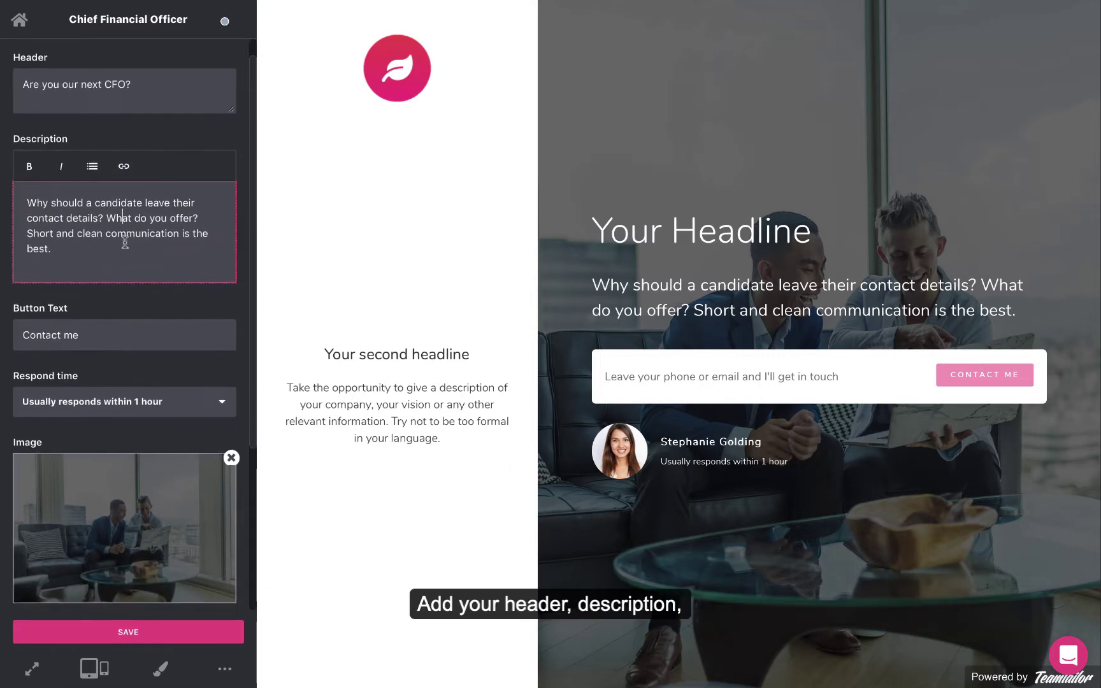
pyautogui.click(113, 290)
pyautogui.write('!')
pyautogui.click(110, 369)
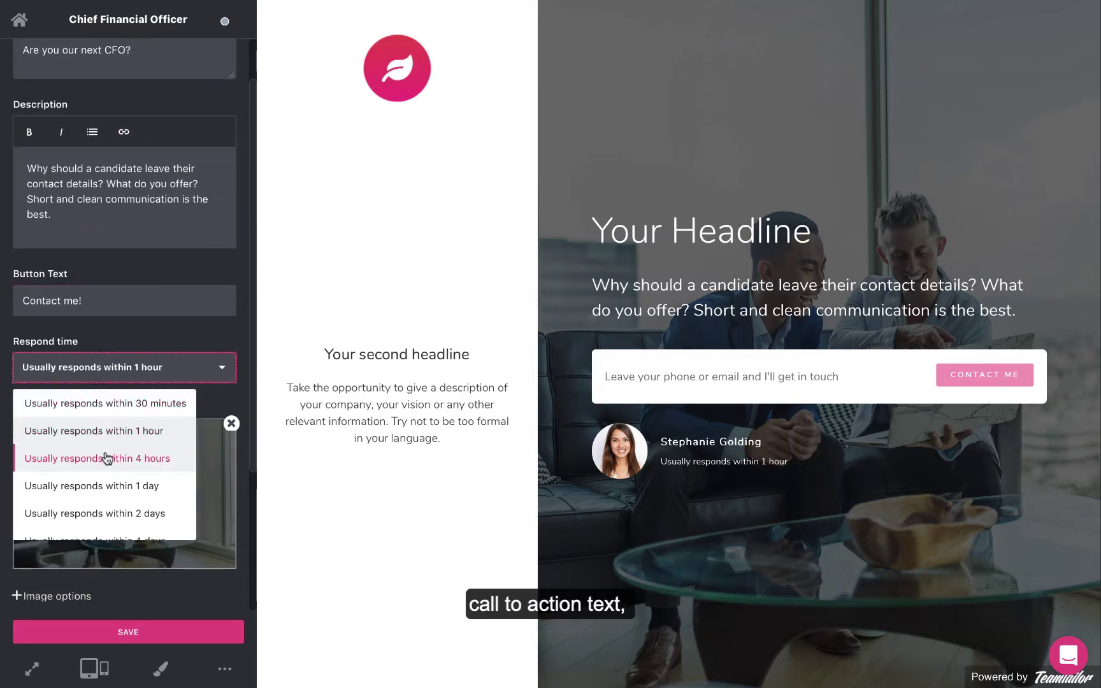
pyautogui.click(103, 455)
# Retitle the existing supporting content item "Office in 5 countries" and save it.
pyautogui.scroll(-2, 202, 487)
pyautogui.scroll(-1, 202, 487)
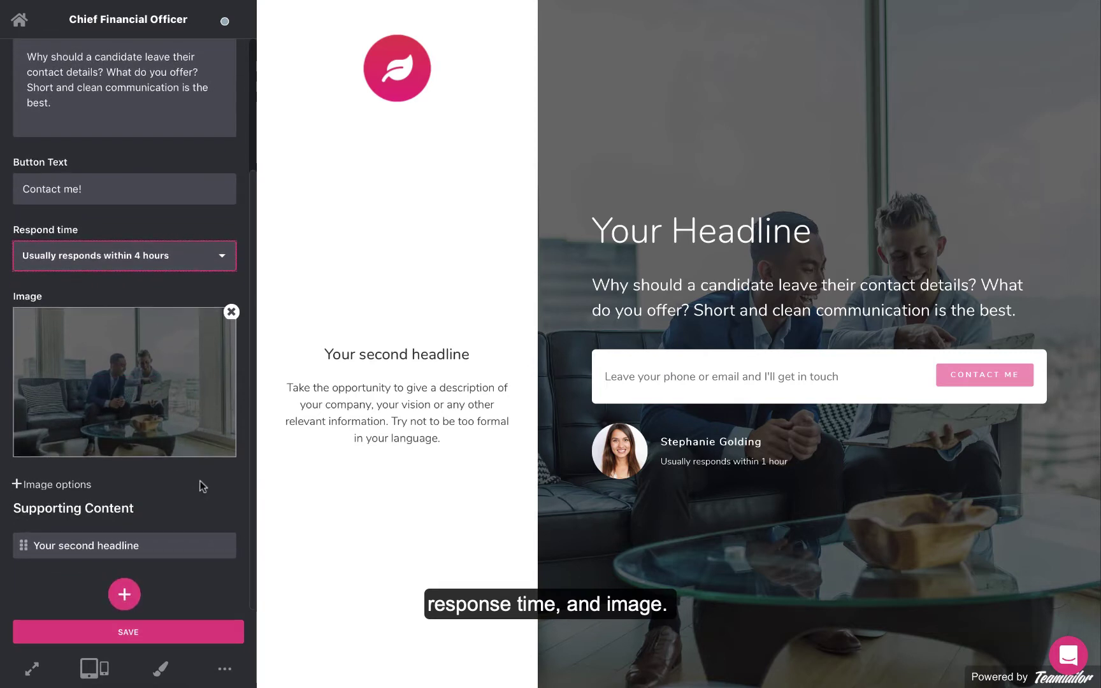
pyautogui.click(172, 551)
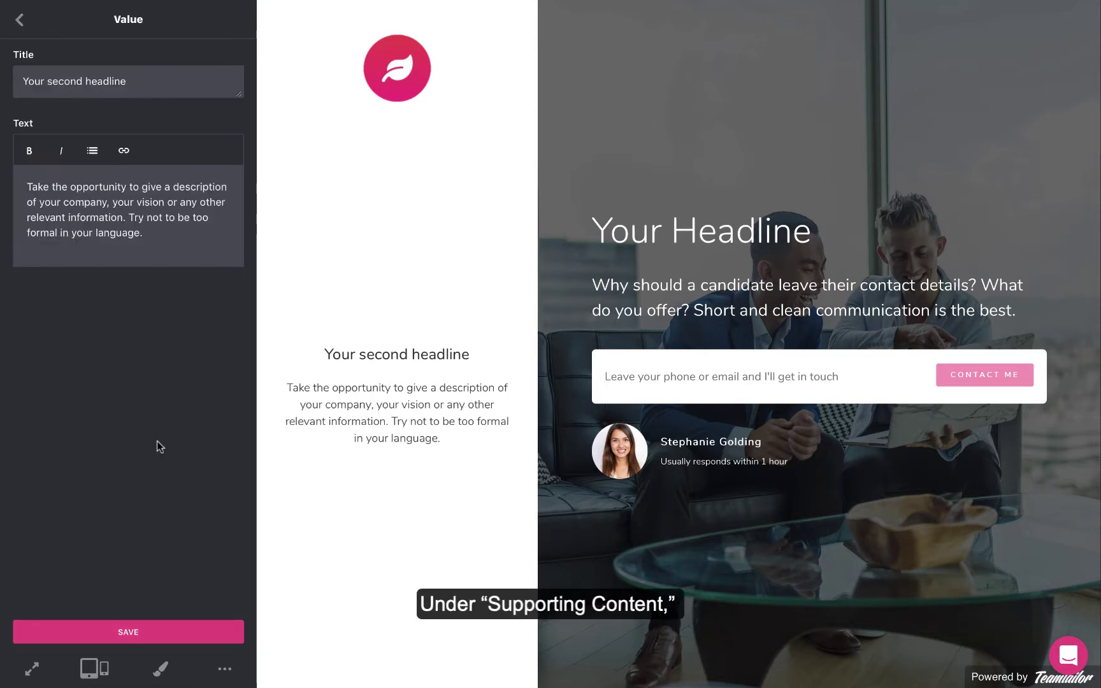
pyautogui.tripleClick(96, 80)
pyautogui.write('Office in 5 countries')
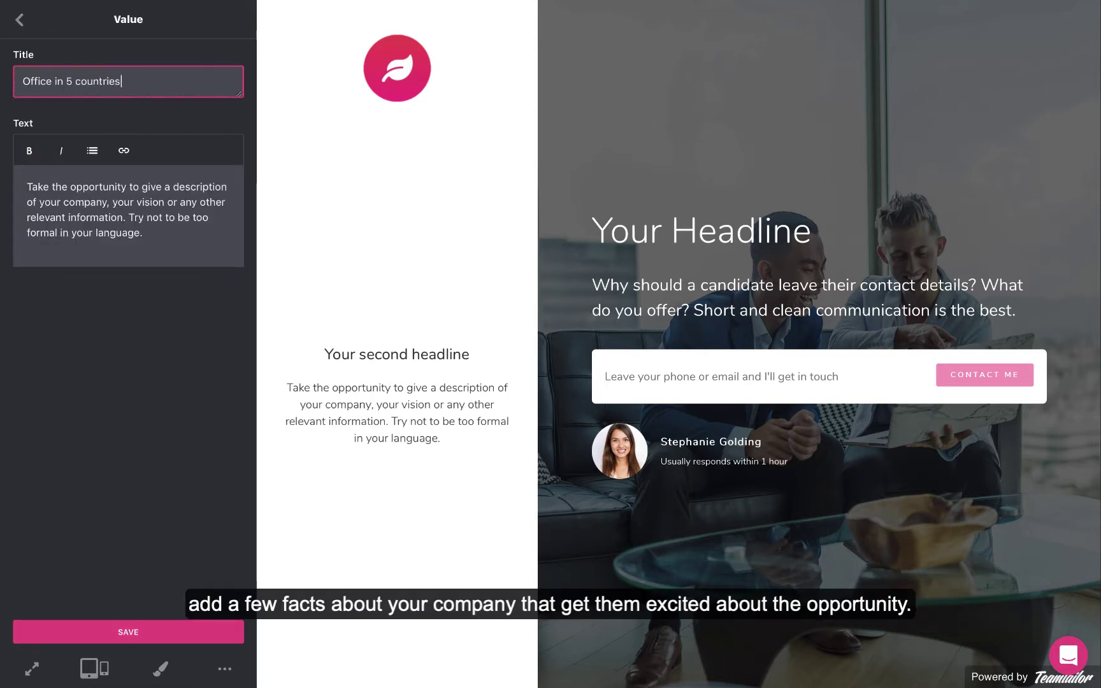
pyautogui.click(128, 632)
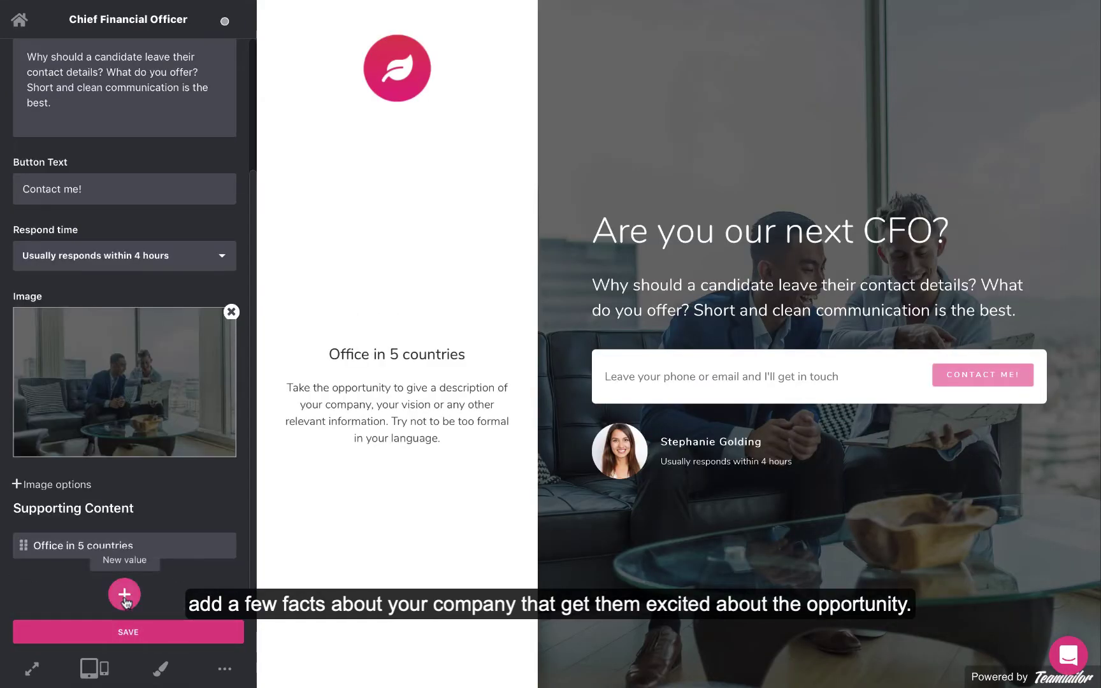
# Add a supporting value titled "Our Values" with the text "Add your values here to help them get an idea of who you are!" and save it.
pyautogui.click(124, 593)
pyautogui.moveTo(155, 81); pyautogui.dragTo(23, 81)
pyautogui.write('Our Values')
pyautogui.press('Tab')
pyautogui.hotkey('ctrl', 'a')
pyautogui.write('Add your val')
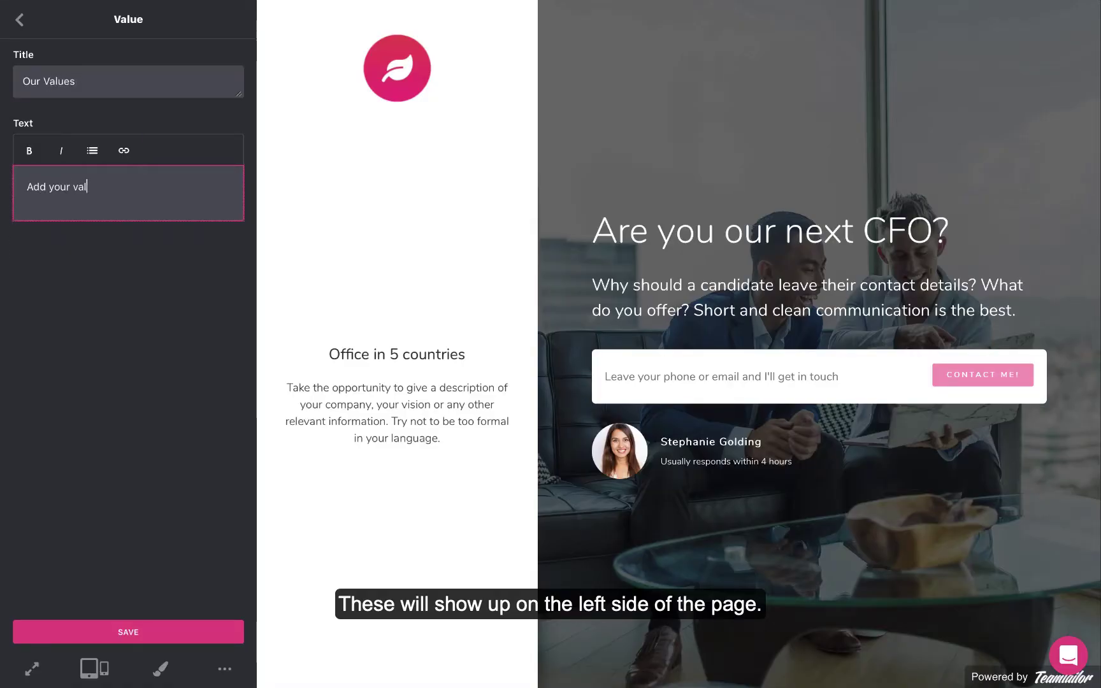
pyautogui.write('ues here to help them get an idea of who you are!')
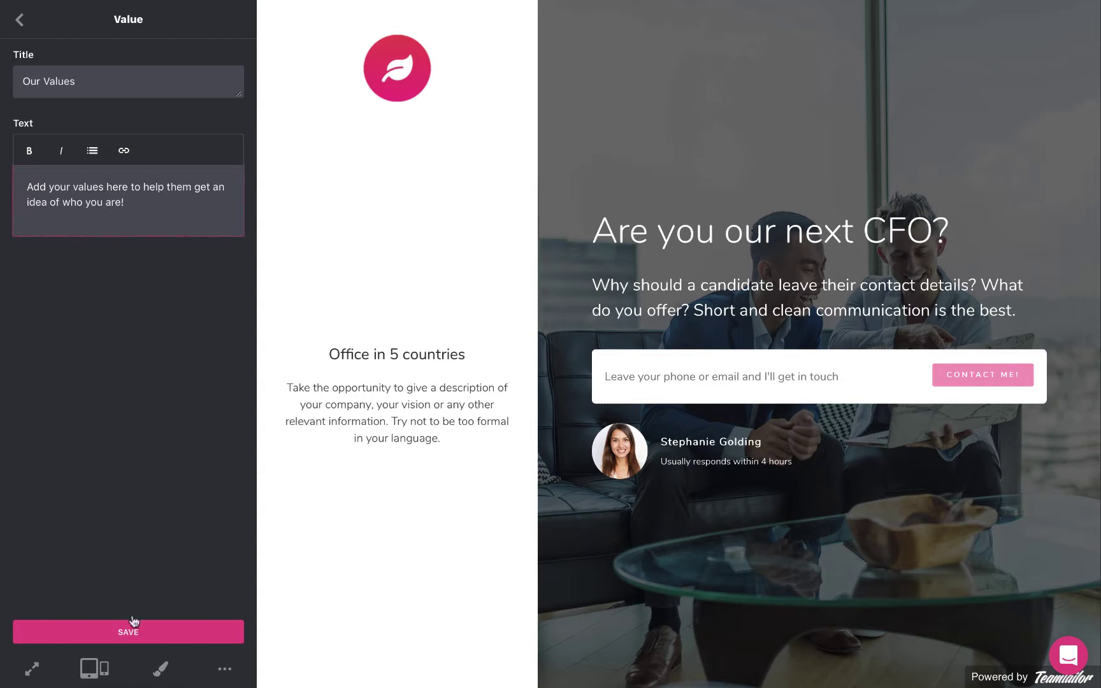
pyautogui.click(135, 631)
# Customise the lead page's candidate chat greeting as "Thanks for your interest in our CFO position! Got any questions? Don't hesitate to chat with us here :)".
pyautogui.scroll(3, 164, 560)
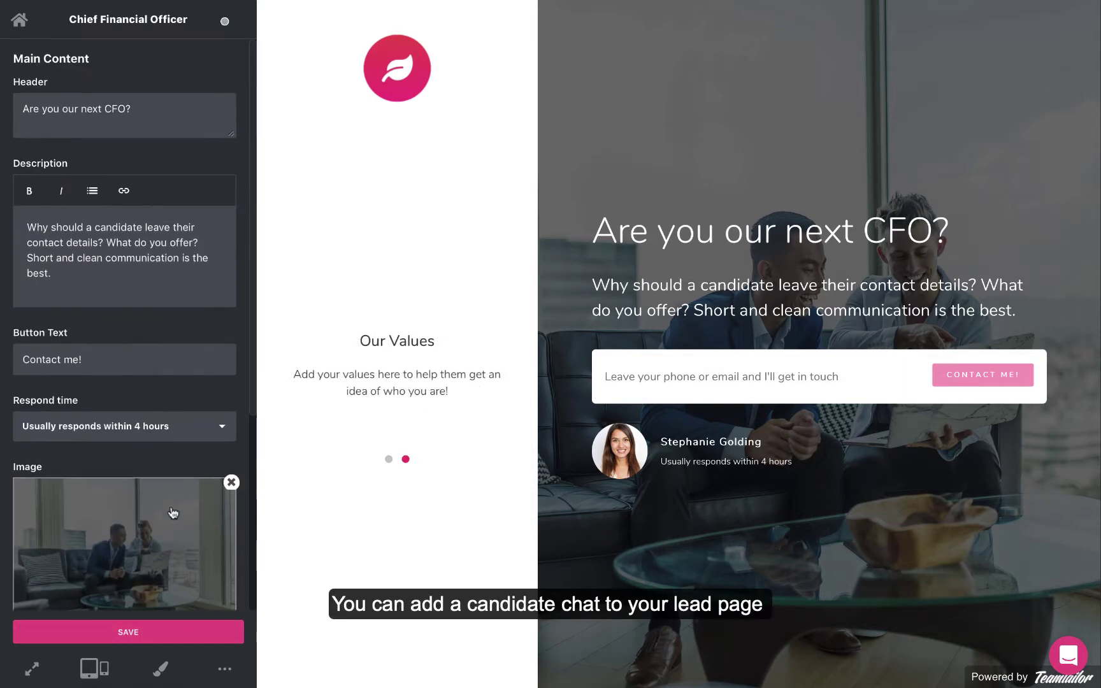
pyautogui.click(225, 670)
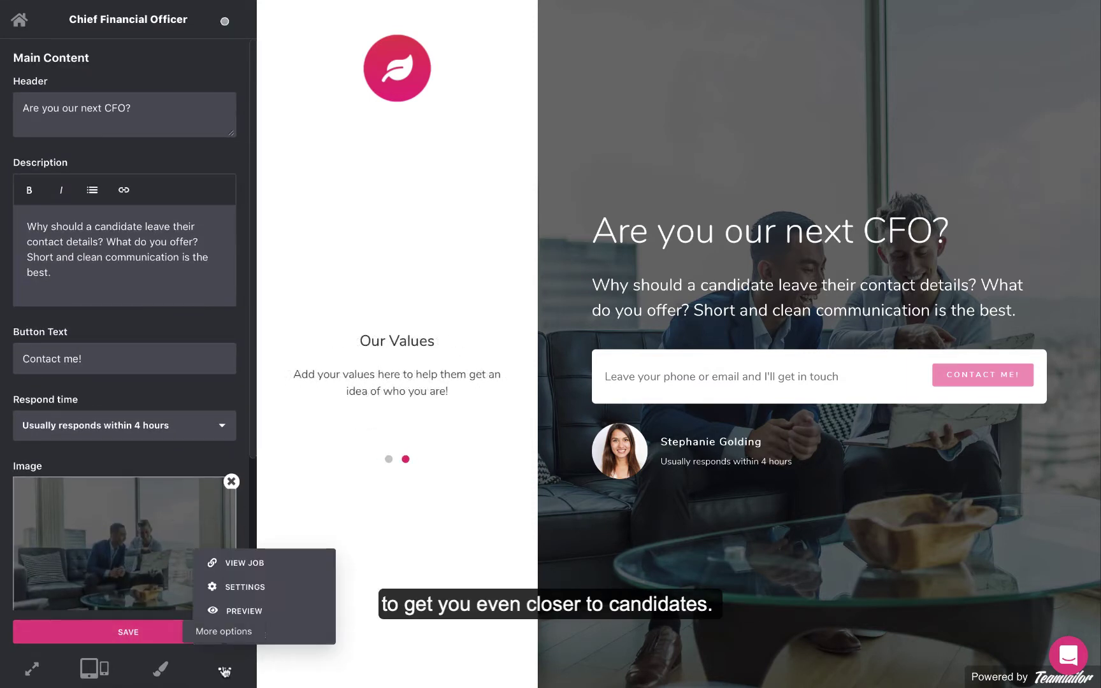
pyautogui.click(271, 594)
pyautogui.click(108, 87)
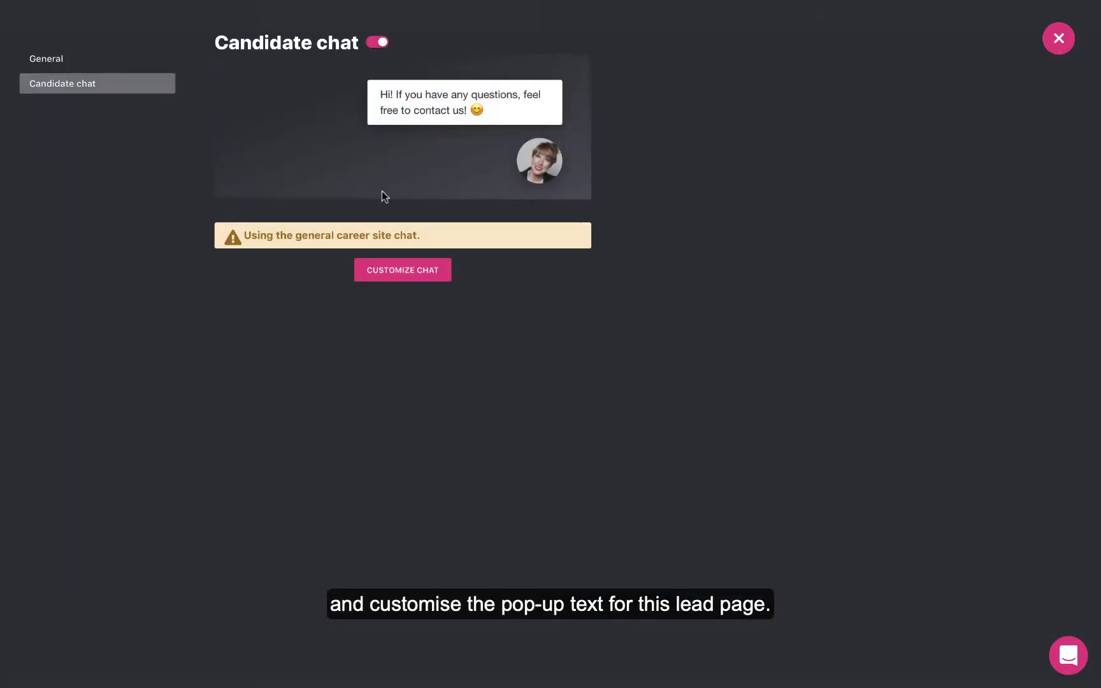
pyautogui.click(406, 274)
pyautogui.write('Thanks for your interest in our CF')
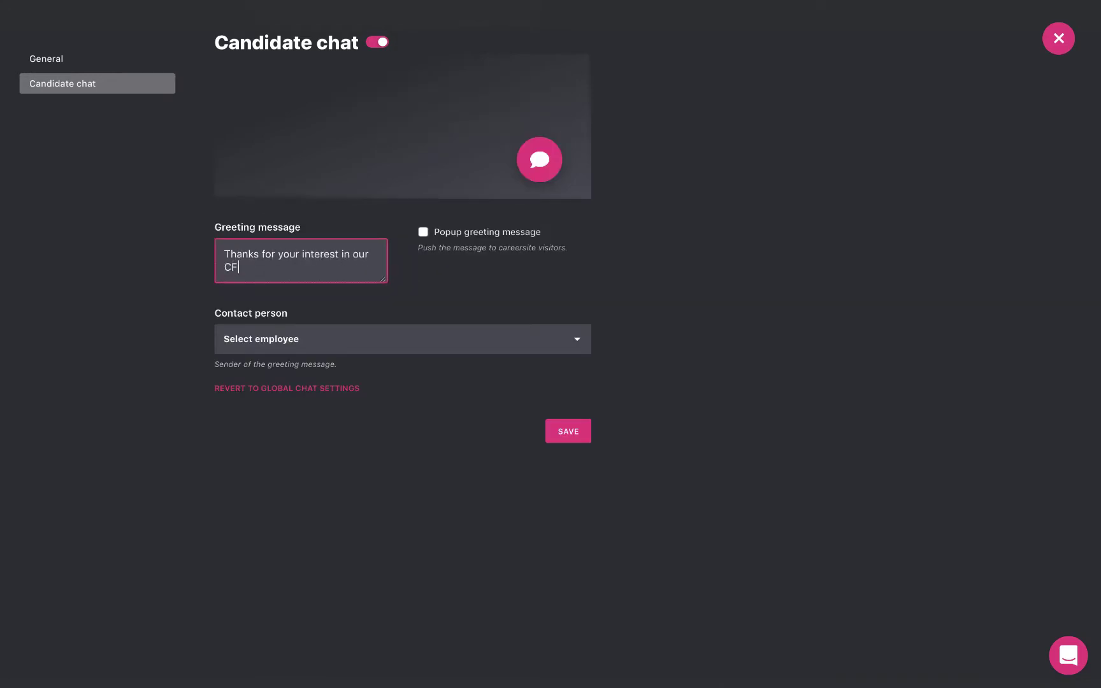
pyautogui.write("O position! Got any questions? Don't hesitate to chat with us here :)")
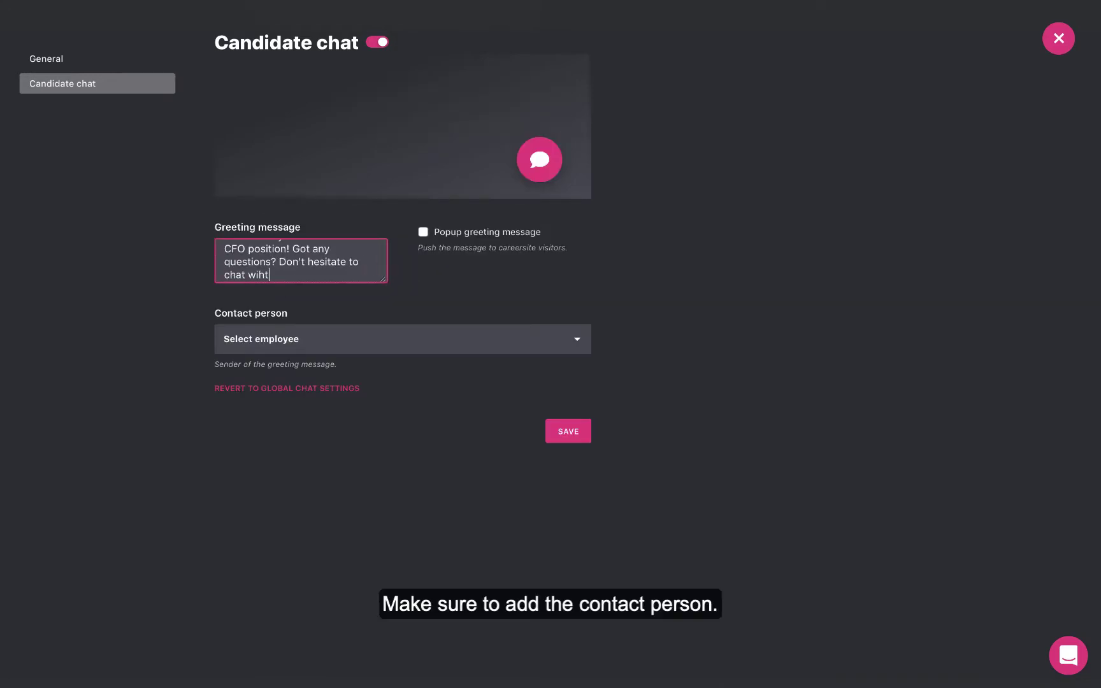
# Assign a contact person to the candidate chat, enable the popup greeting message, and save and close the settings.
pyautogui.click(468, 339)
pyautogui.click(465, 375)
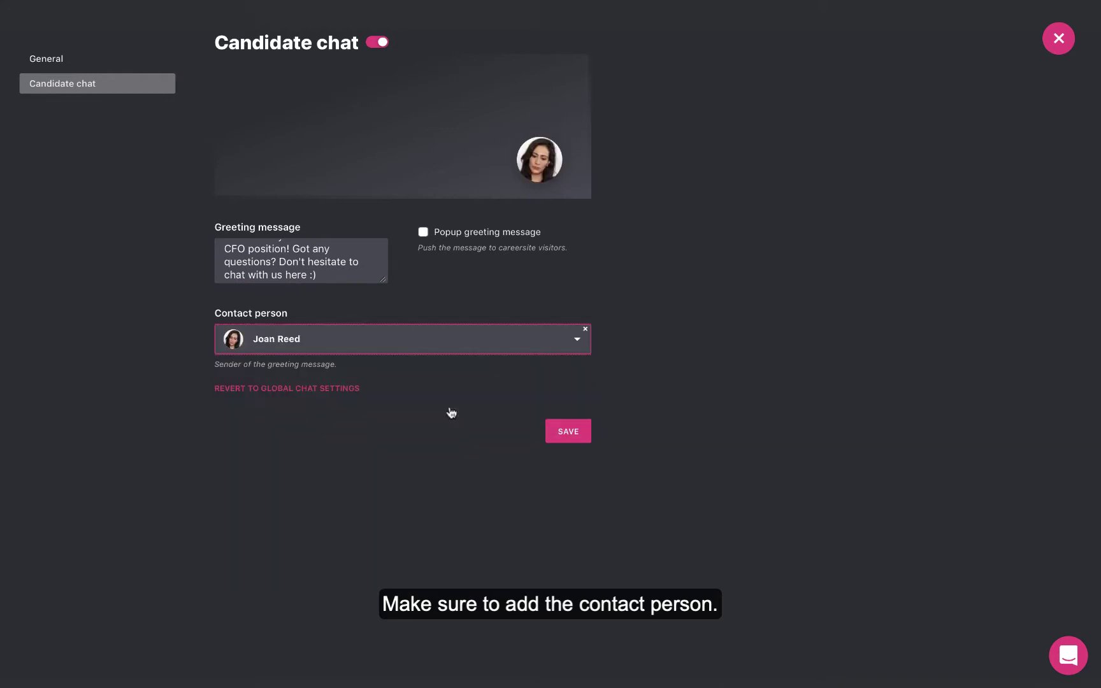
pyautogui.click(423, 232)
pyautogui.click(566, 454)
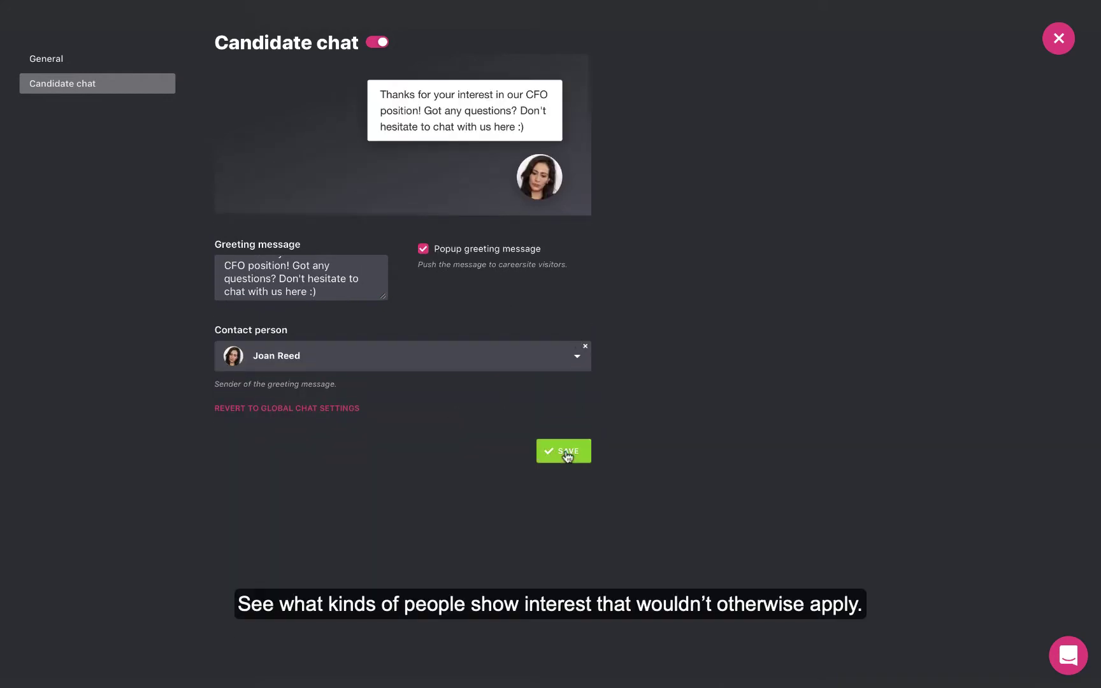
pyautogui.click(1059, 51)
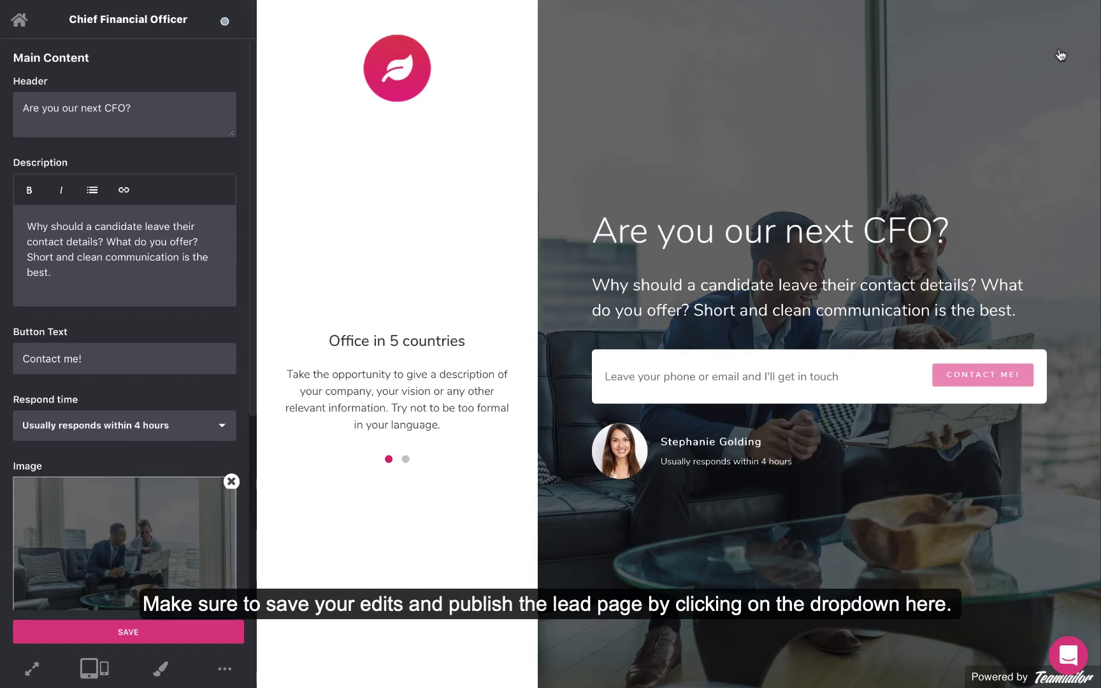
# Publish the Chief Financial Officer lead page and open its Promote option.
pyautogui.click(224, 23)
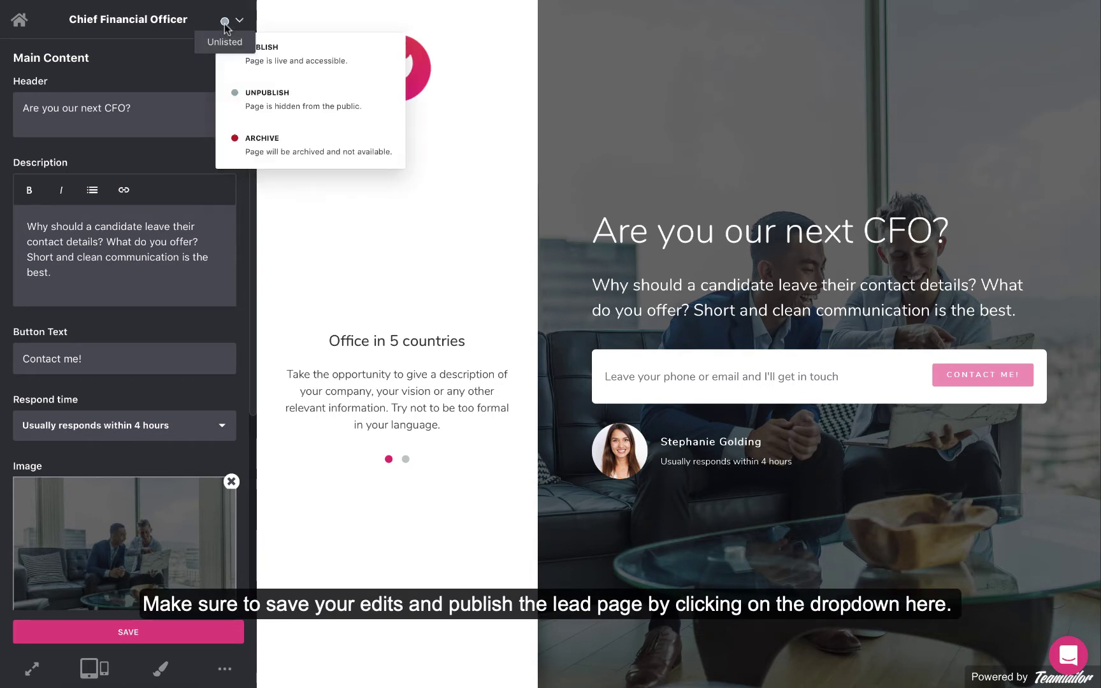
pyautogui.click(269, 54)
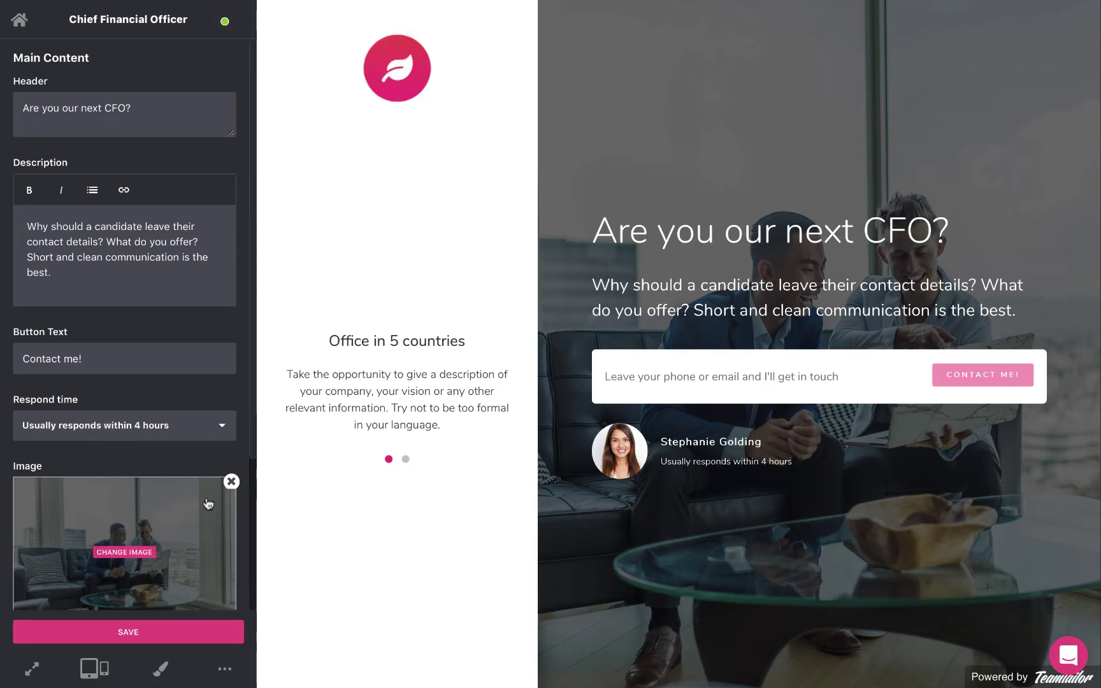
pyautogui.click(223, 670)
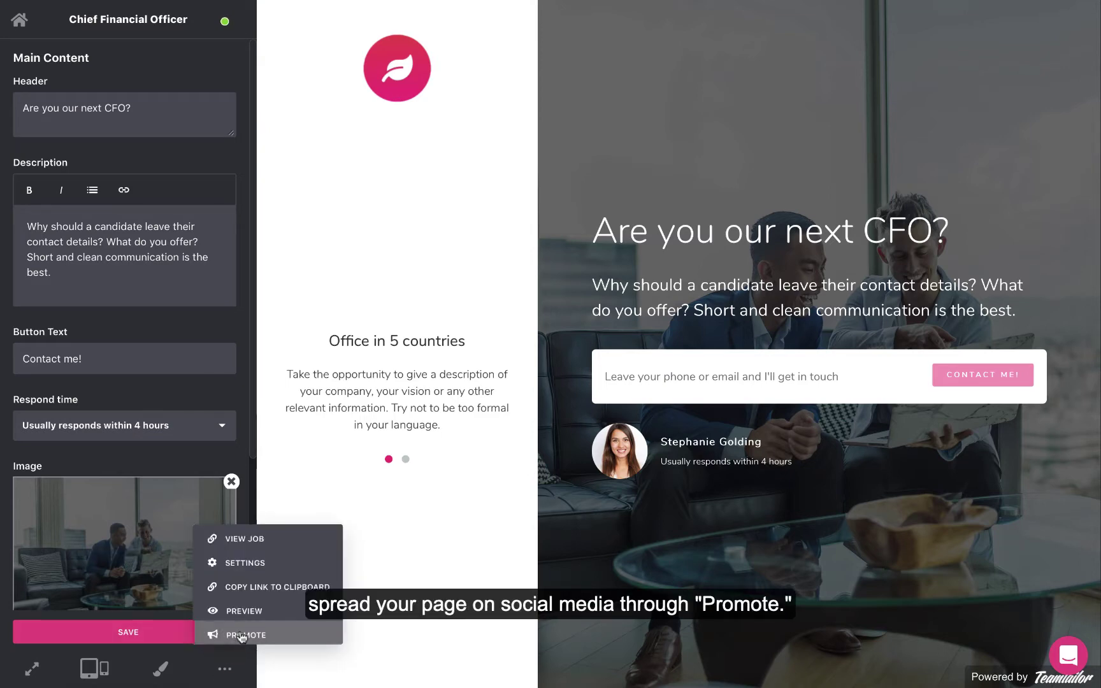
pyautogui.click(240, 635)
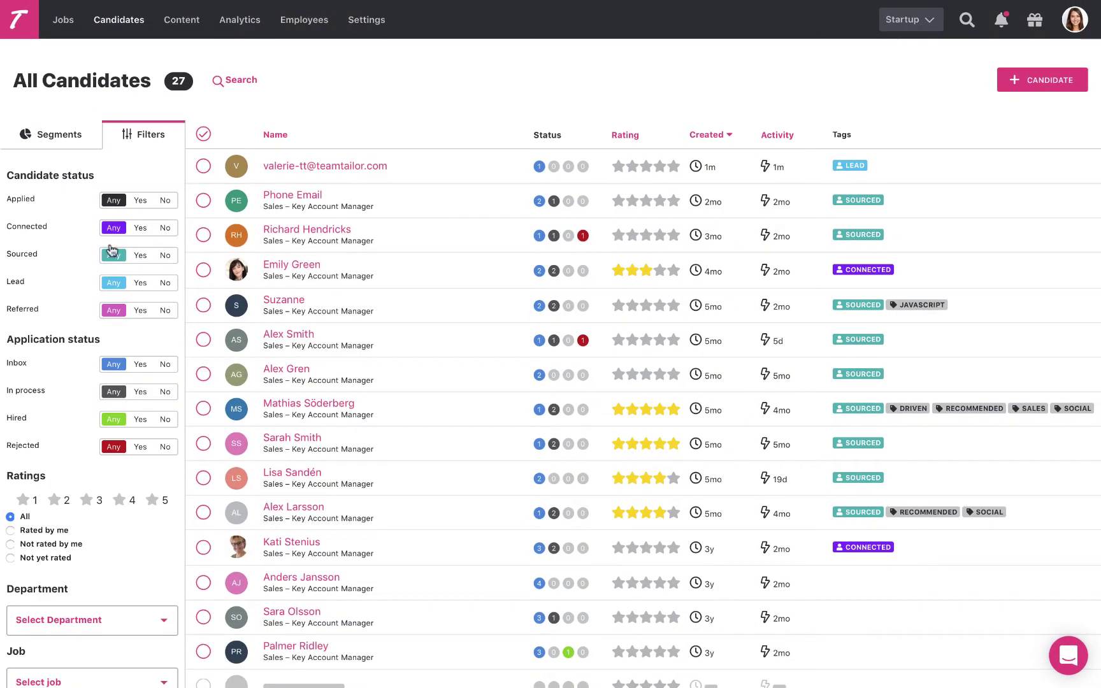
# Filter the candidates to leads only and view the profile of the lead acquired through the Chief Financial Officer page.
pyautogui.click(140, 284)
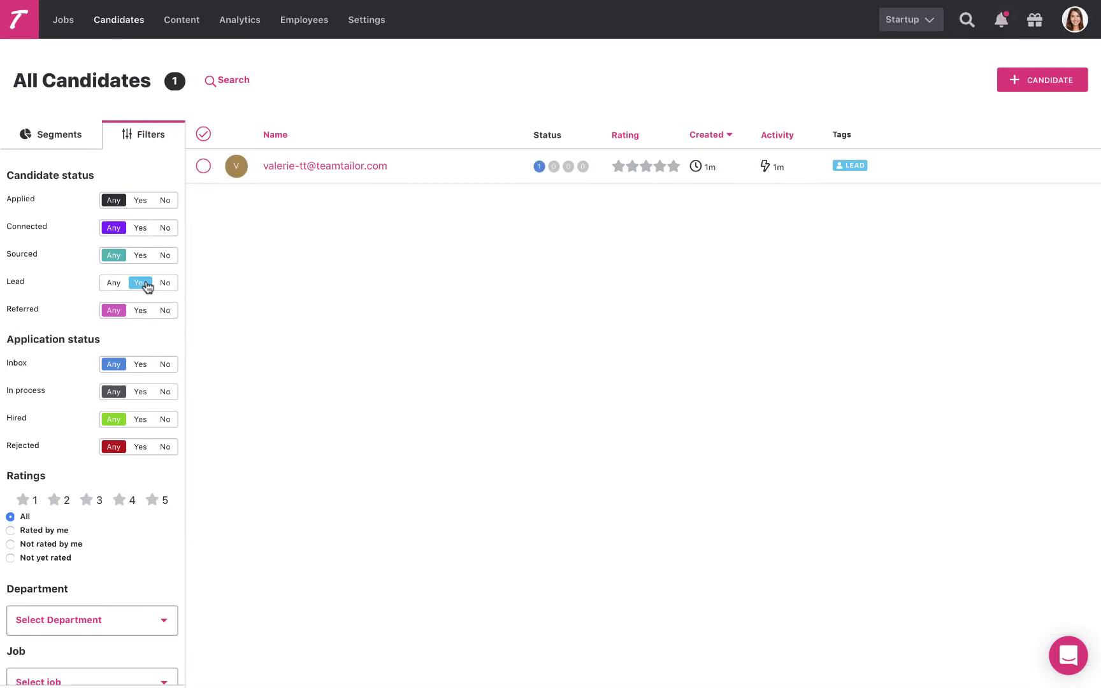
pyautogui.click(392, 167)
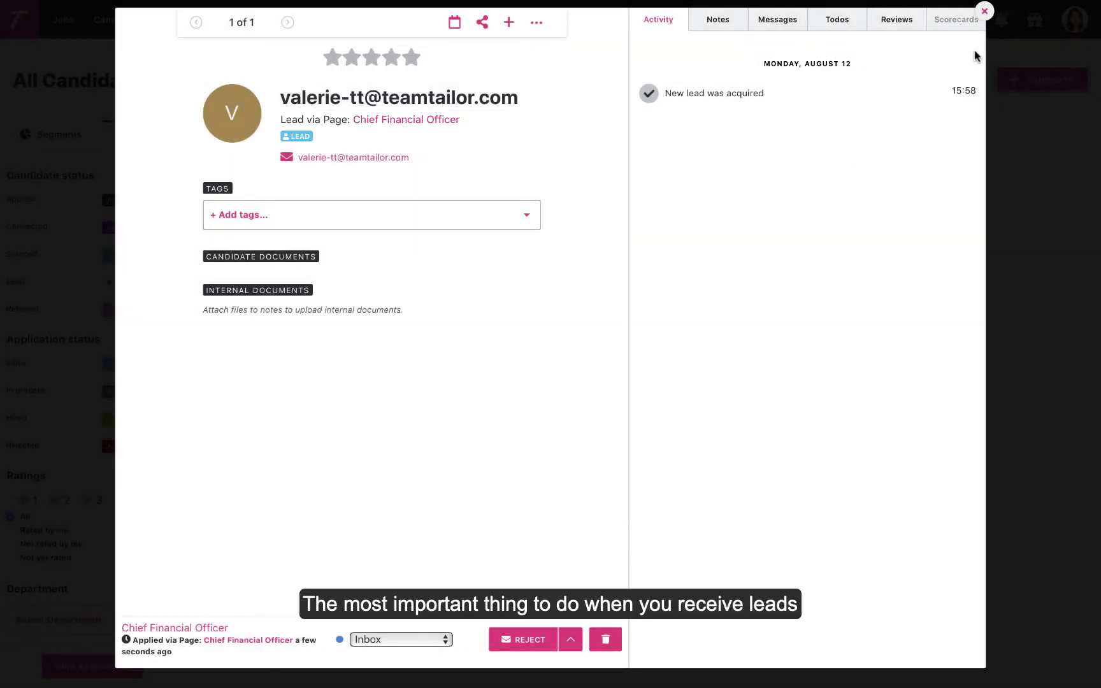
pyautogui.click(984, 13)
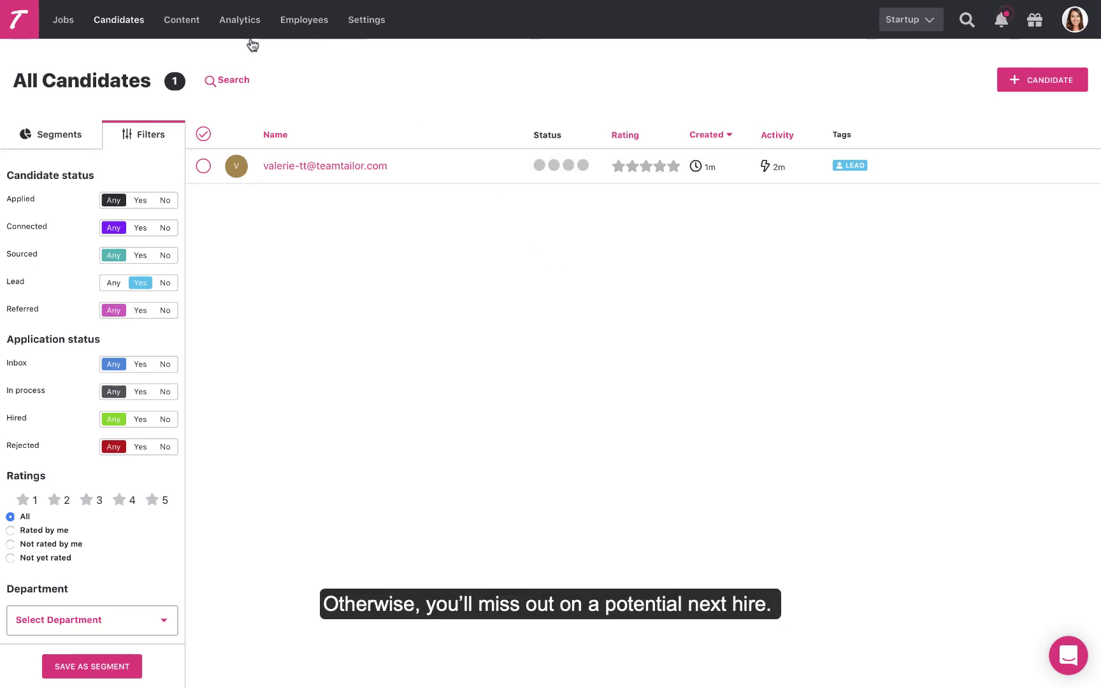
# Review the campaign pages in the content overview and open the support chat.
pyautogui.click(182, 26)
pyautogui.scroll(-4, 887, 448)
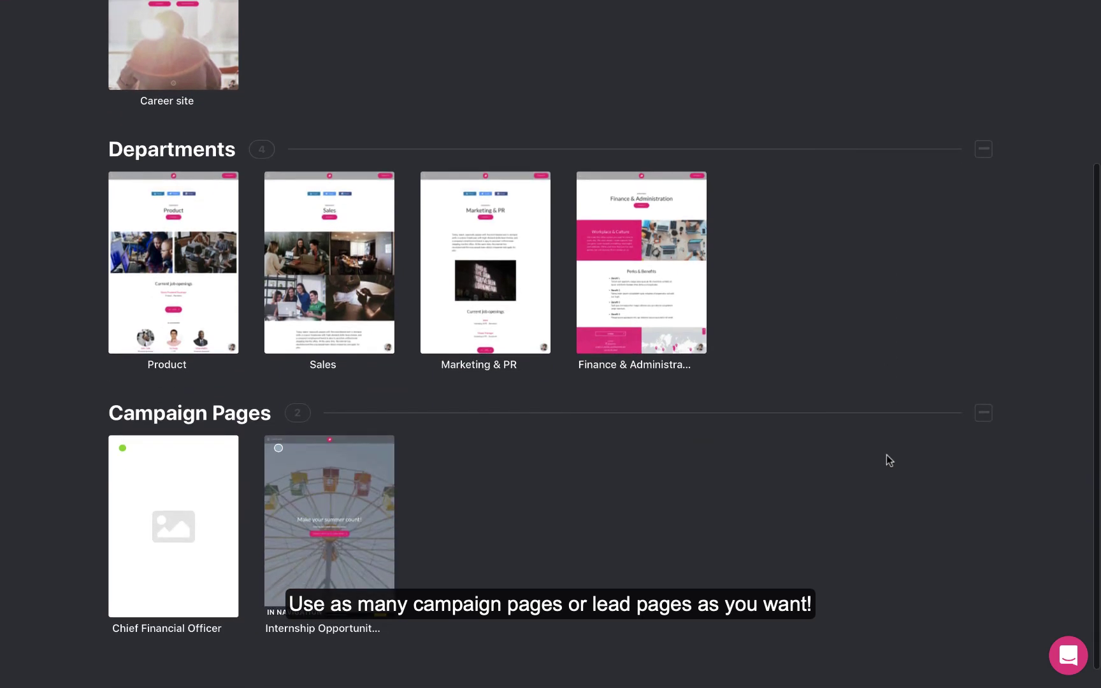
pyautogui.scroll(4, 877, 517)
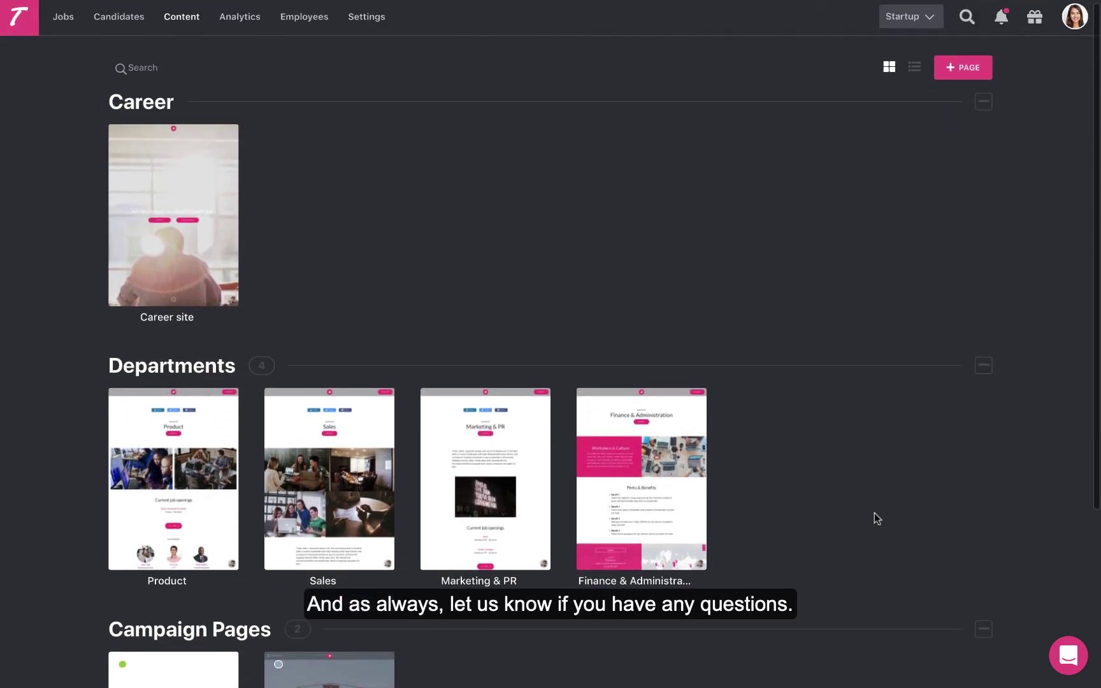
pyautogui.click(1067, 655)
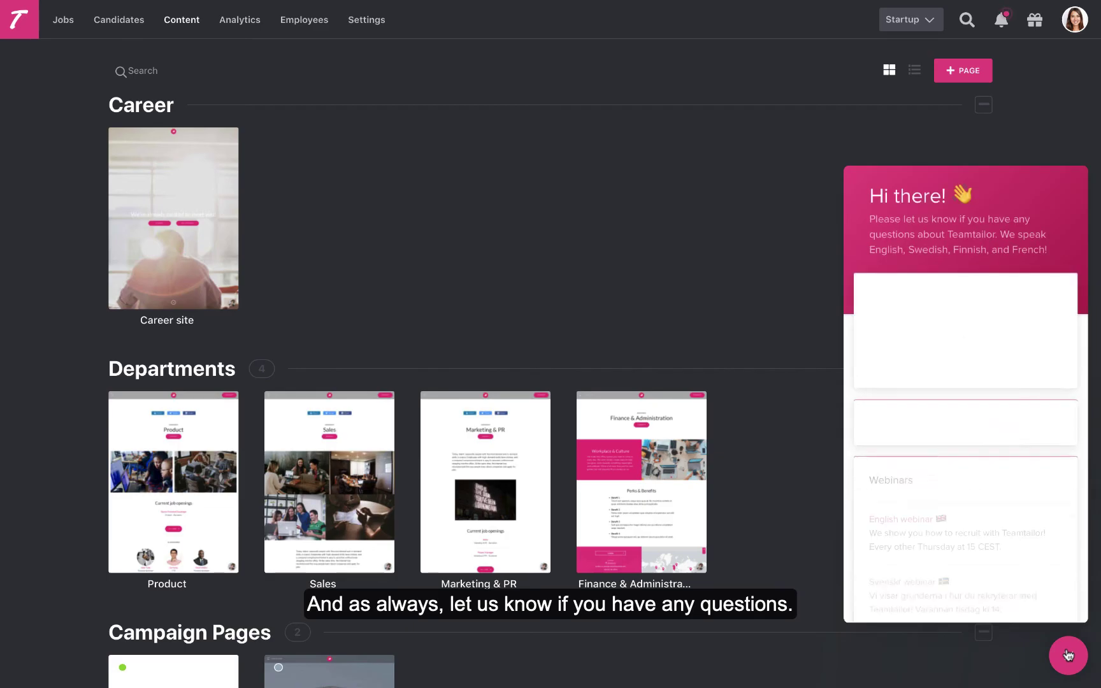